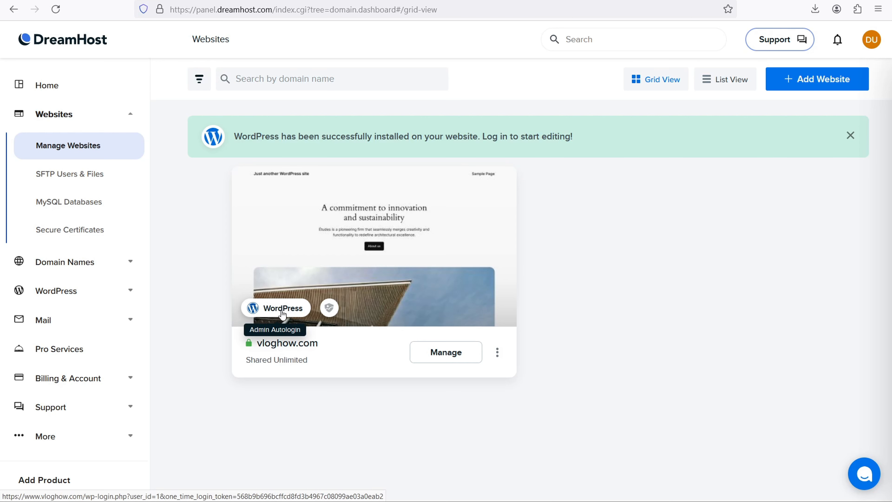
Log into the vloghow.com admin, then dismiss the WP Super Cache warning and the password reminder permanently.
left_click(268, 311)
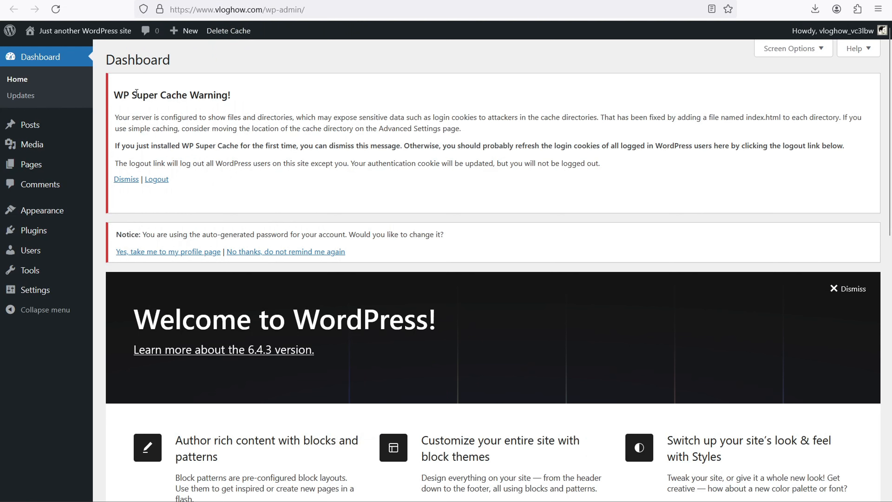
left_click_drag(142, 93, 177, 94)
left_click_drag(157, 145, 347, 146)
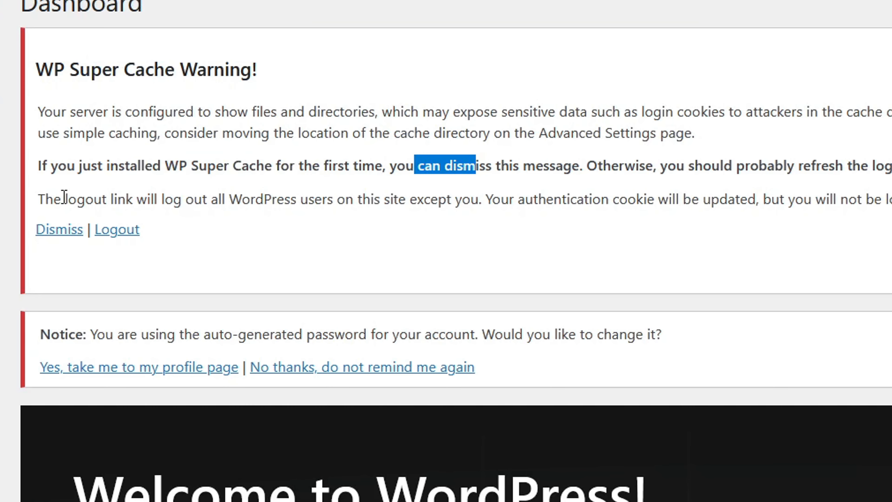
left_click(53, 232)
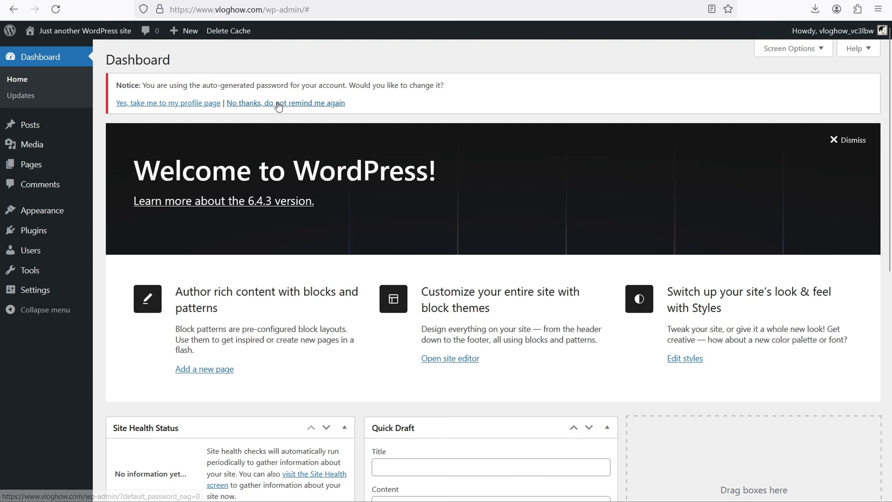
left_click(318, 105)
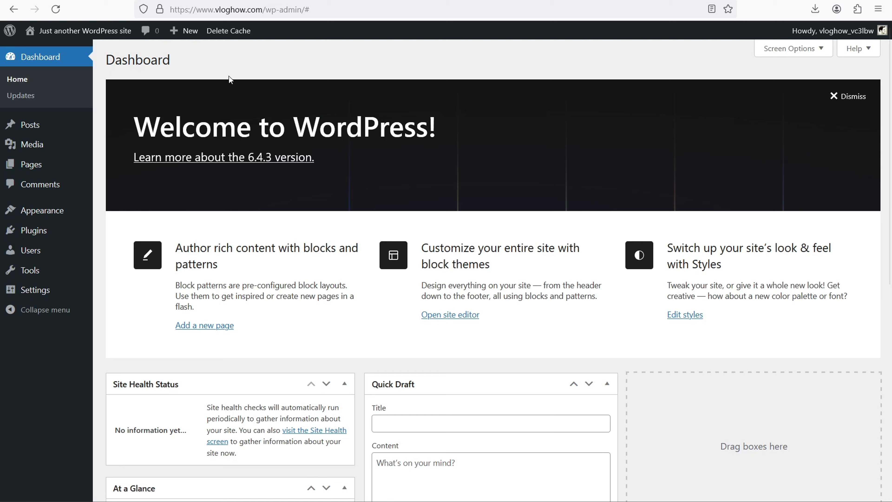
mouse_move(52, 130)
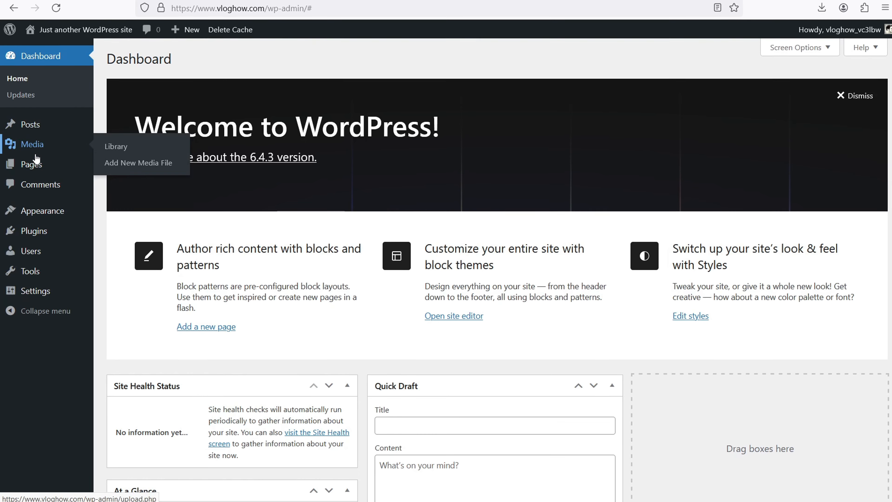
mouse_move(38, 164)
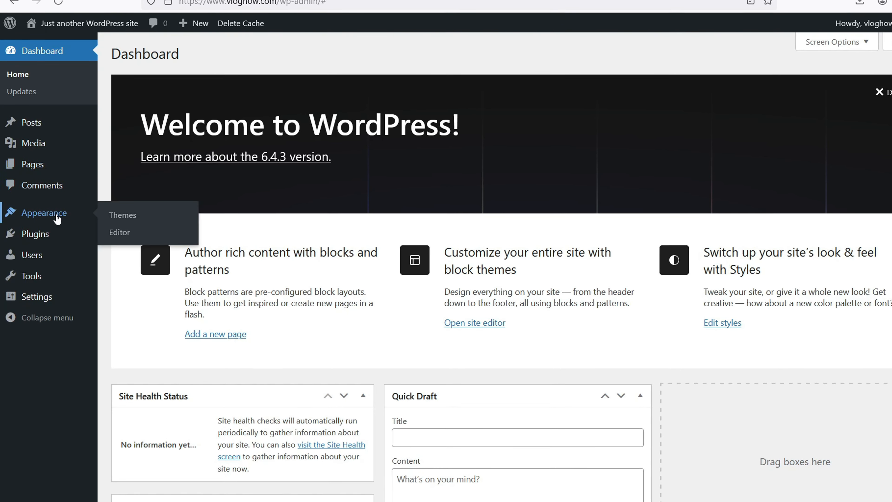
mouse_move(45, 236)
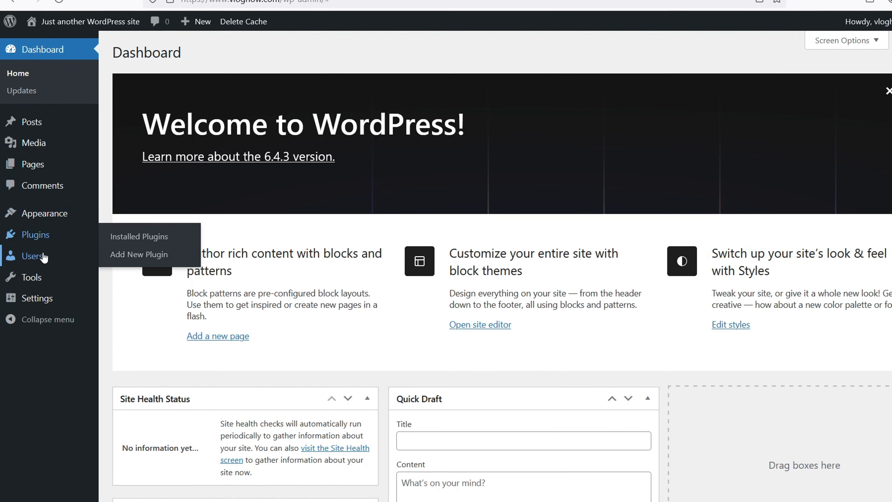
mouse_move(42, 258)
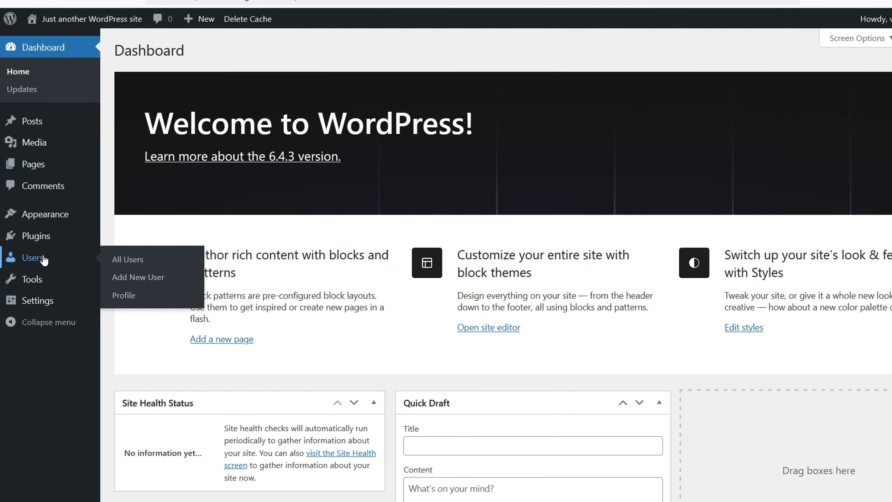
mouse_move(49, 281)
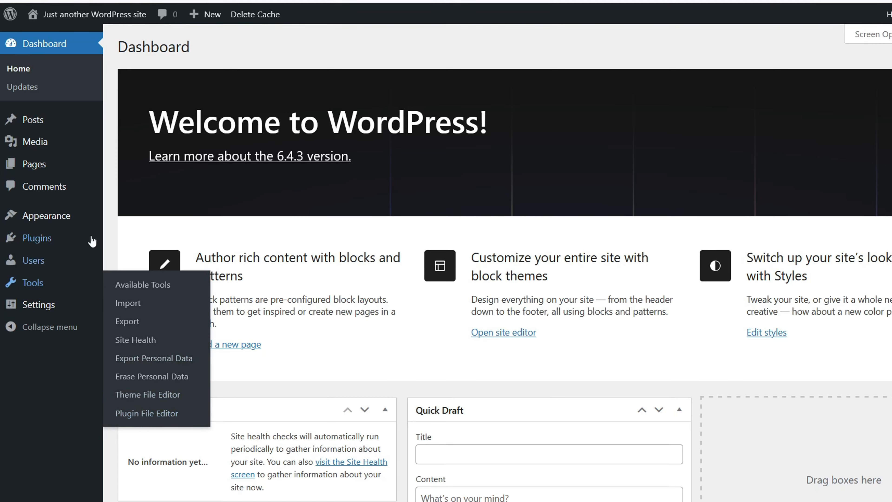
mouse_move(33, 310)
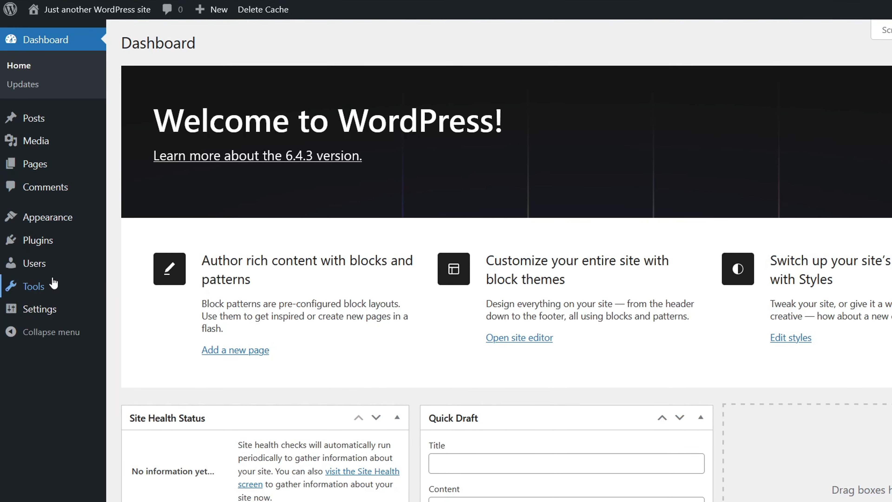
mouse_move(40, 264)
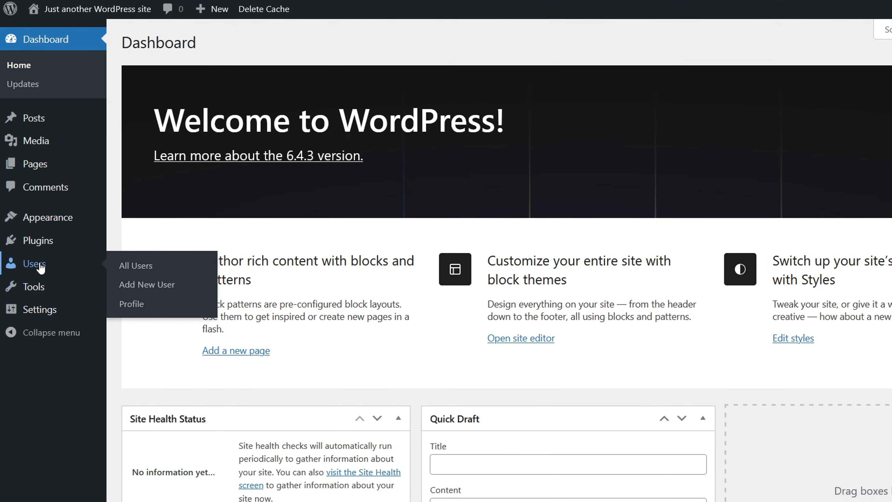
Open the administrator's profile from Users > All Users and scroll to the Name section.
left_click(135, 268)
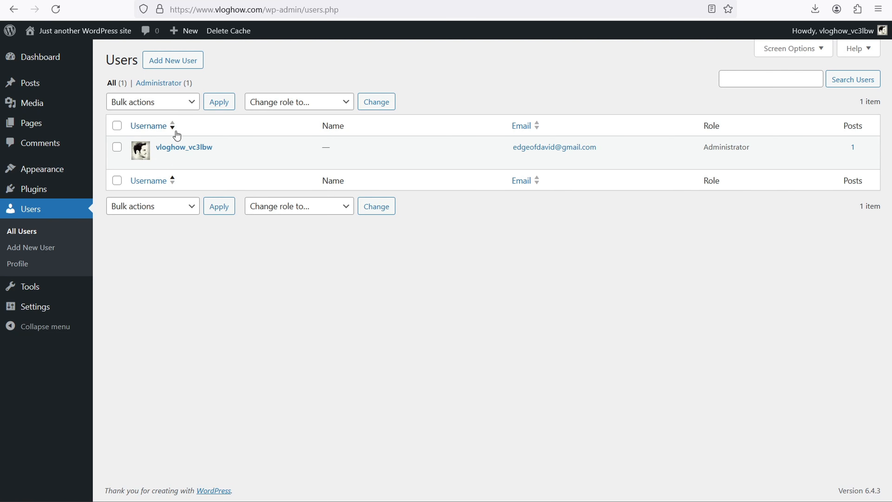
left_click(162, 161)
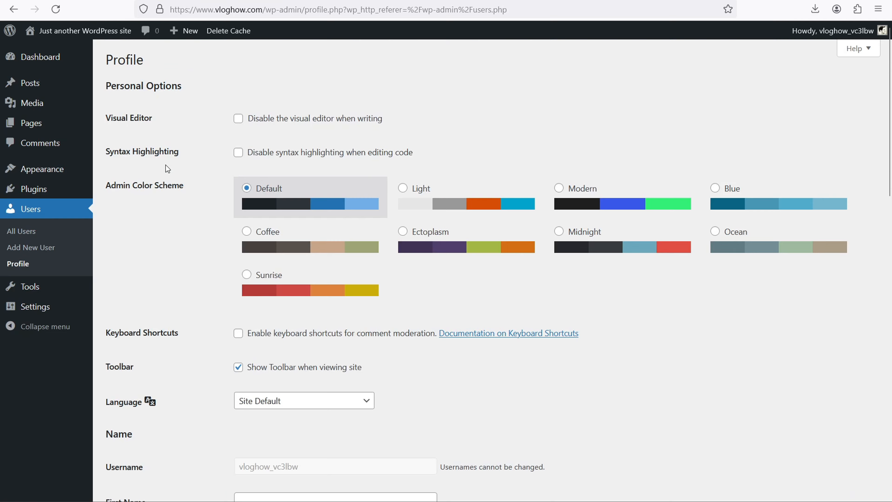
scroll(166, 165, "down", 5)
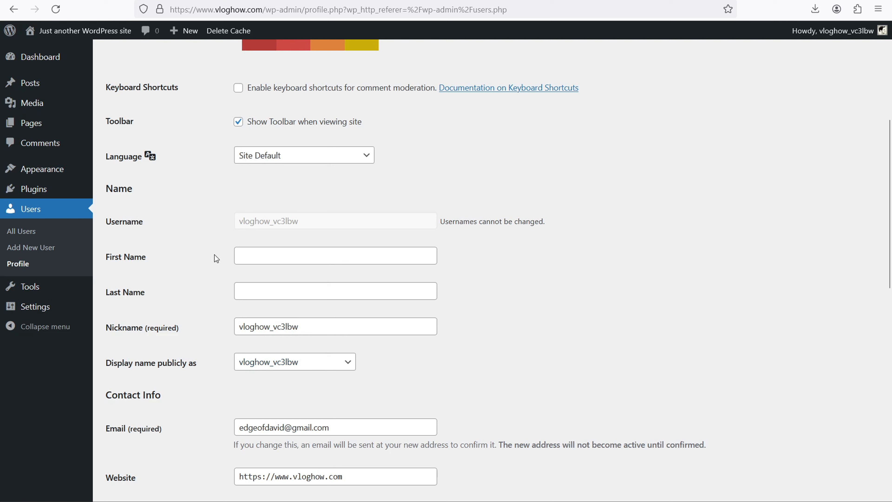
Enter the admin's first name and choose it as the public display name.
left_click(252, 253)
type("David")
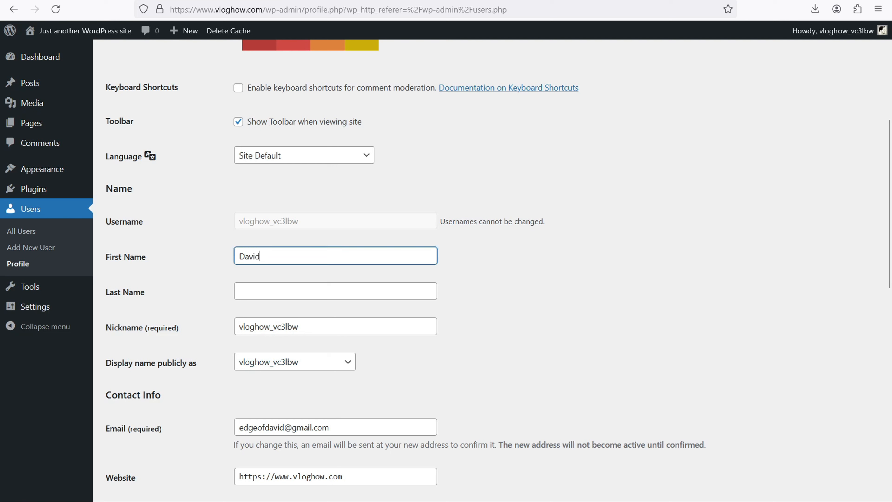
left_click(278, 362)
left_click(269, 399)
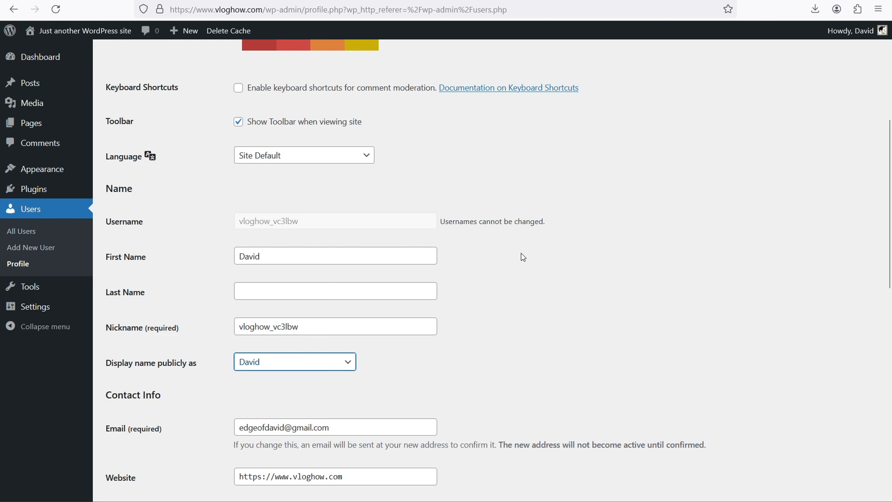
scroll(523, 252, "down", 5)
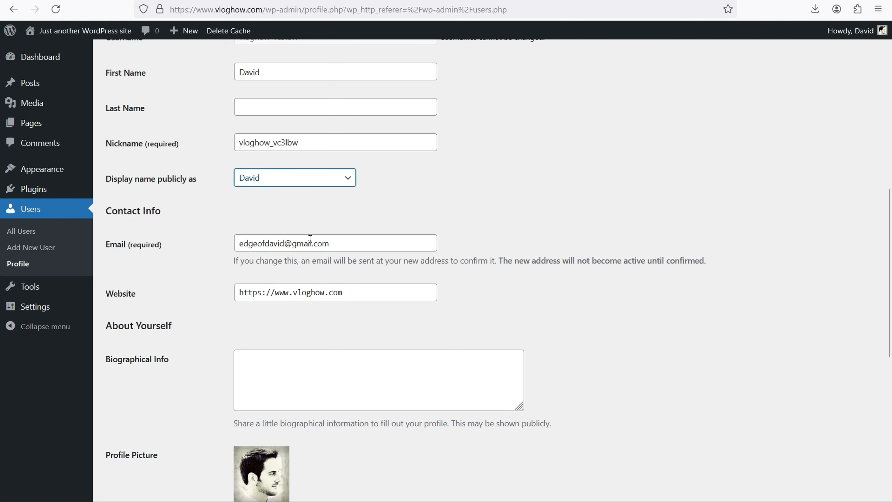
scroll(206, 287, "down", 3)
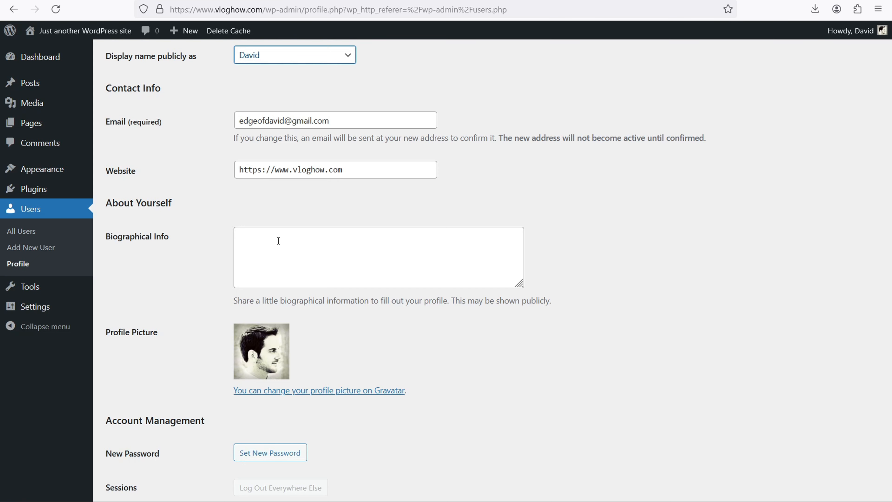
scroll(228, 222, "down", 3)
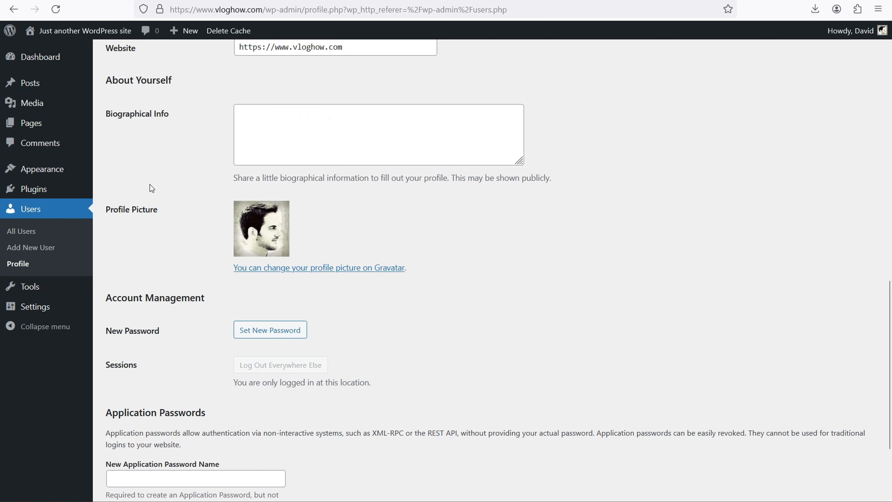
View the Gravatar site in a new tab, close it, and return to the profile's name fields.
right_click(378, 267)
left_click(418, 279)
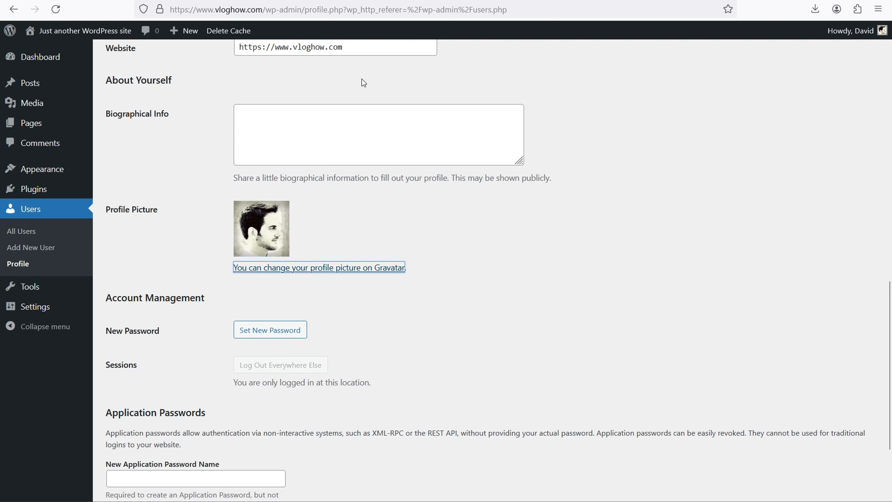
key("ctrl+Tab")
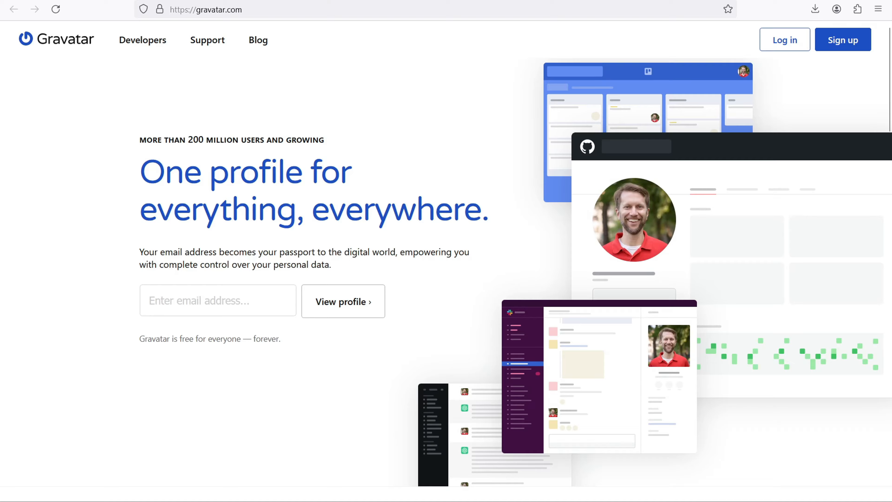
key("ctrl+w")
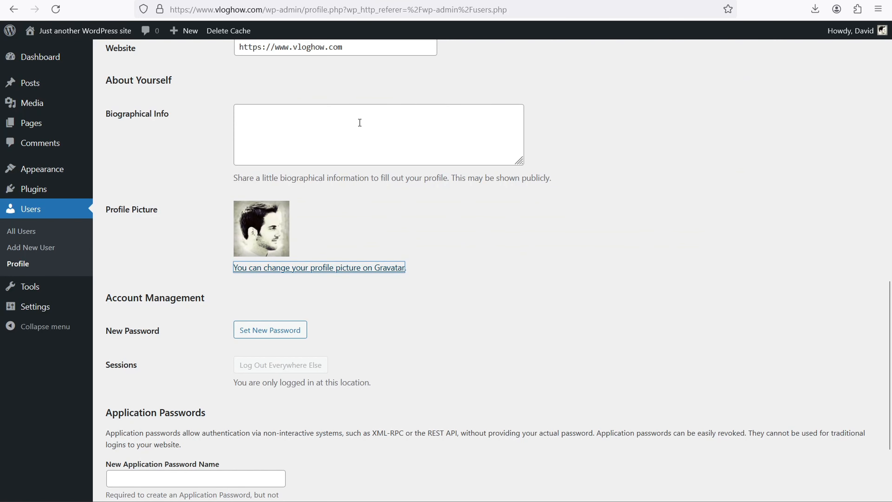
scroll(359, 123, "up", 7)
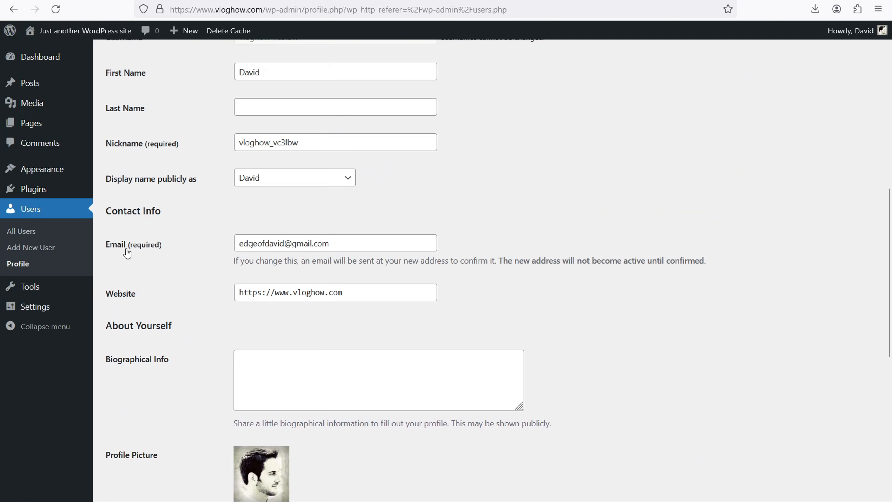
Generate a Strong new password for the administrator under Account Management.
left_click_drag(345, 242, 229, 243)
left_click(184, 225)
scroll(222, 335, "down", 3)
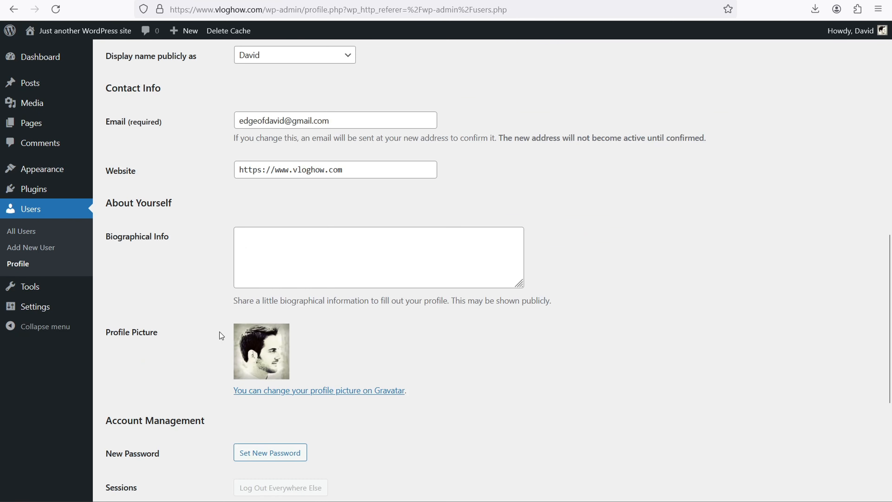
scroll(219, 332, "down", 3)
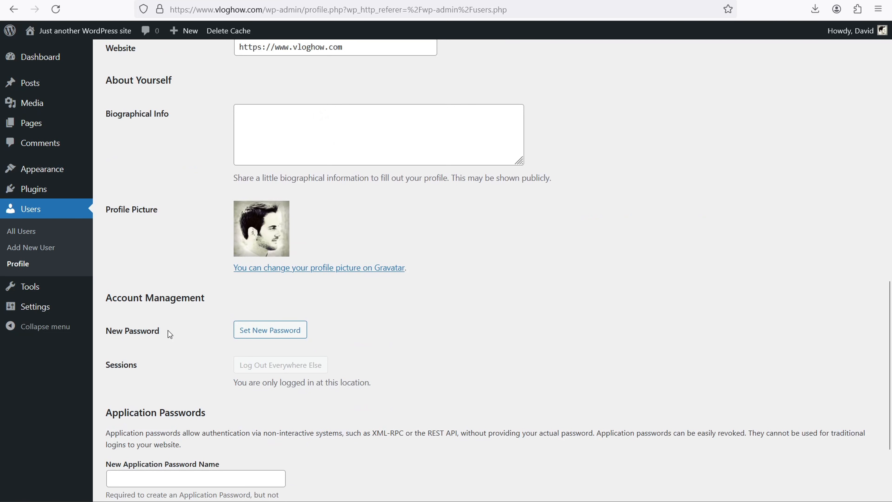
left_click(286, 332)
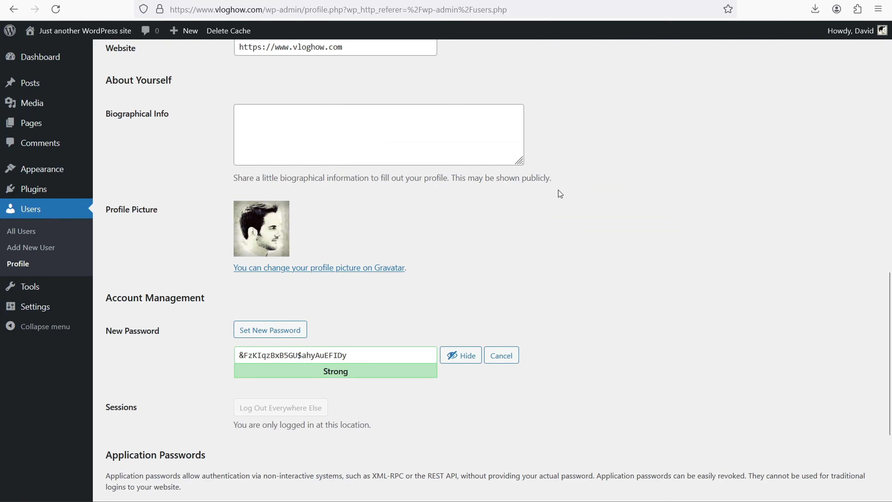
scroll(559, 191, "down", 5)
scroll(348, 304, "up", 20)
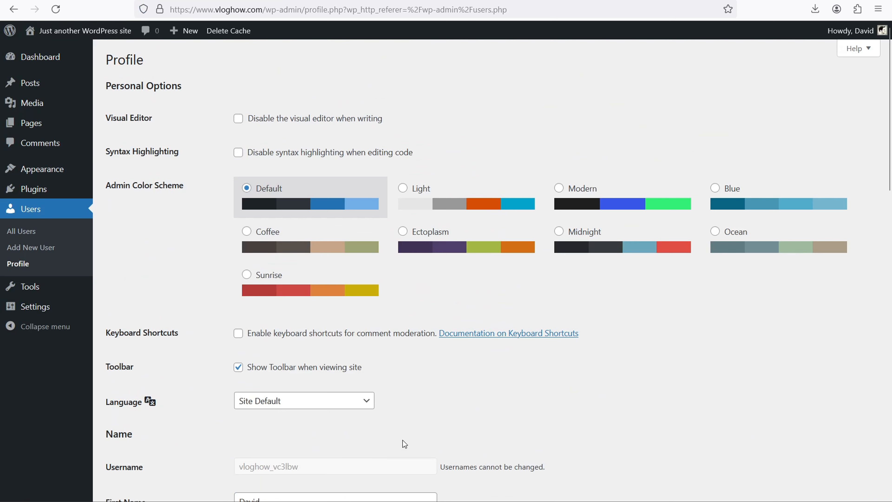
Open vloghow.com/wp-admin in Chrome, paste the profile nickname into the login Username field, then clear it.
left_click(408, 499)
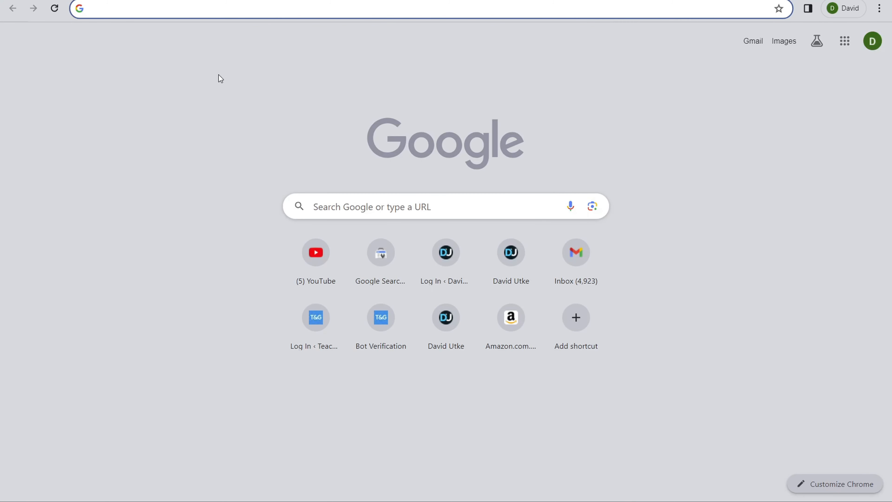
type("vlo")
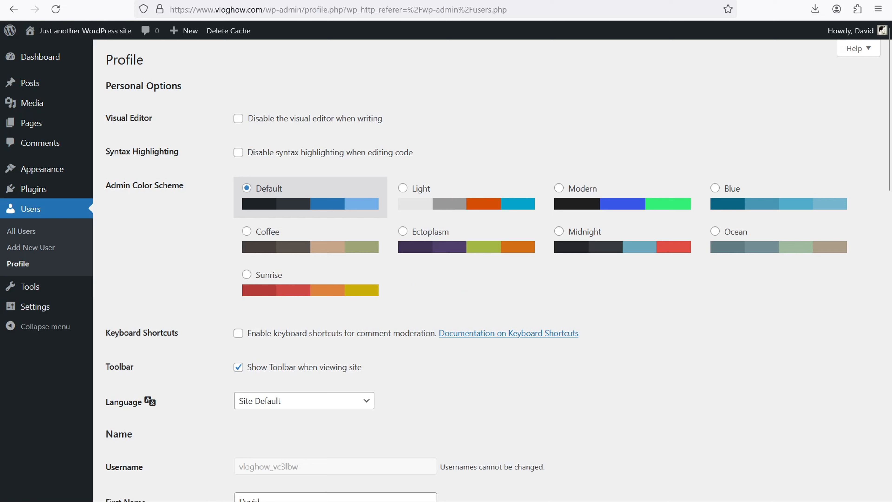
scroll(212, 162, "down", 5)
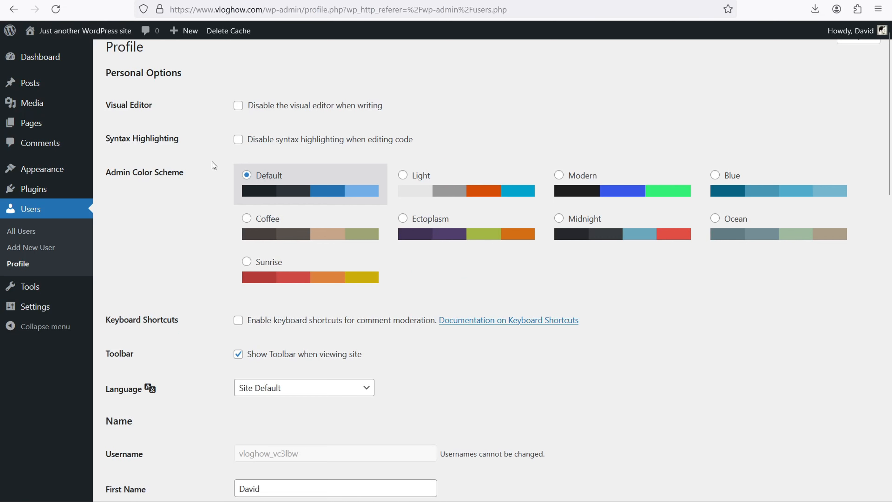
scroll(212, 165, "down", 5)
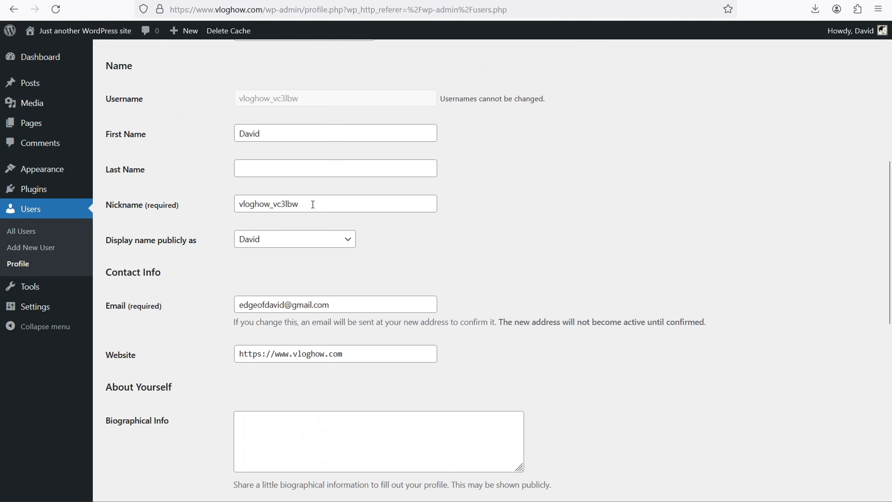
double_click(256, 203)
right_click(260, 203)
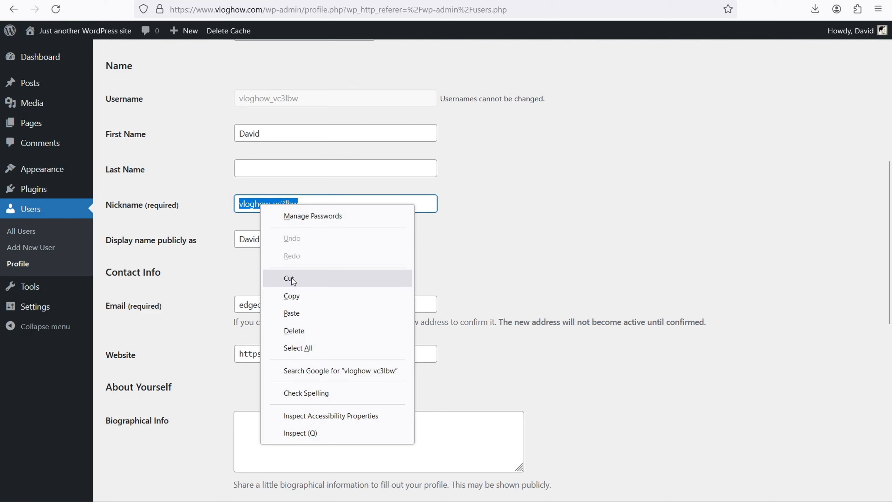
left_click(299, 297)
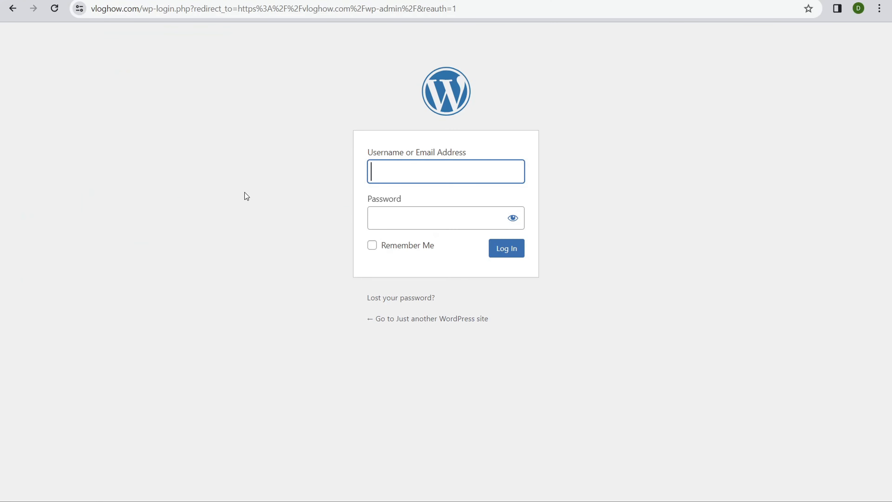
right_click(382, 174)
left_click(401, 286)
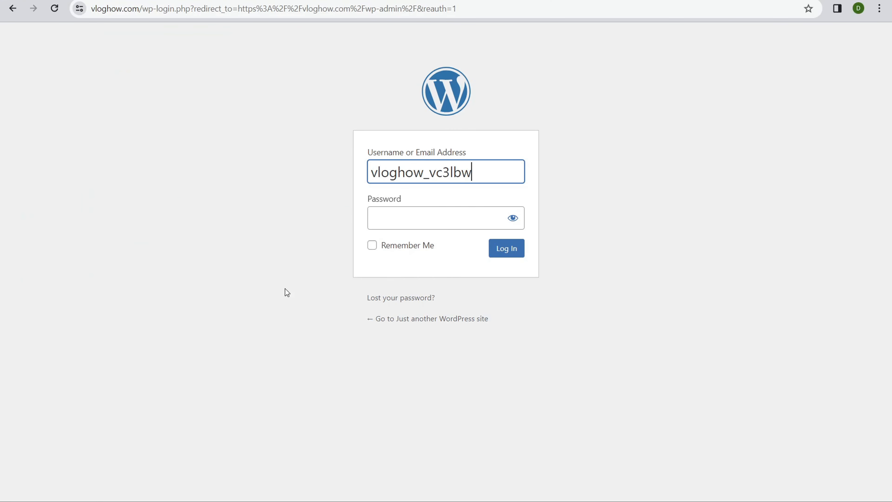
left_click_drag(480, 169, 274, 171)
key("BackSpace")
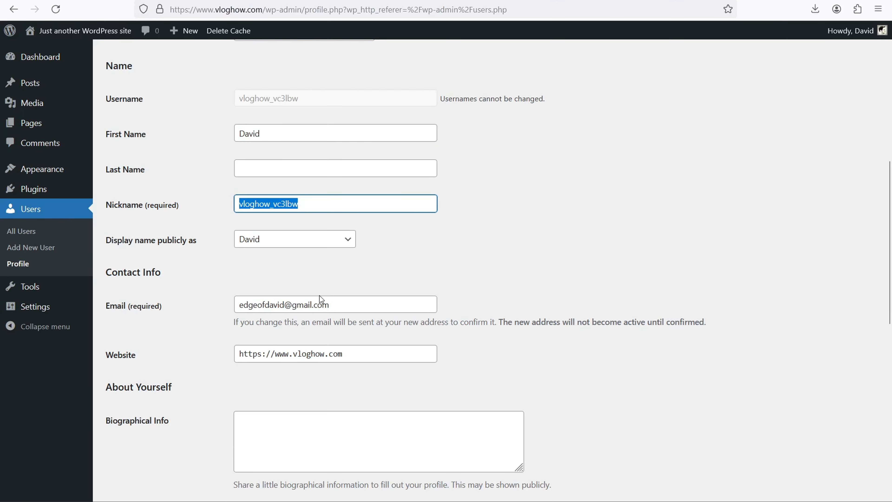
Cancel the generated new password on the profile.
left_click_drag(340, 307, 277, 305)
left_click(214, 306)
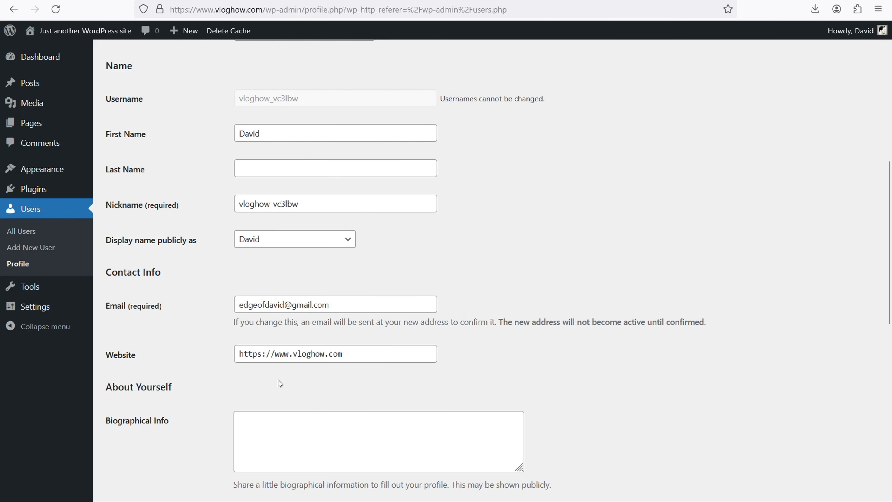
scroll(242, 364, "down", 1)
scroll(203, 348, "down", 10)
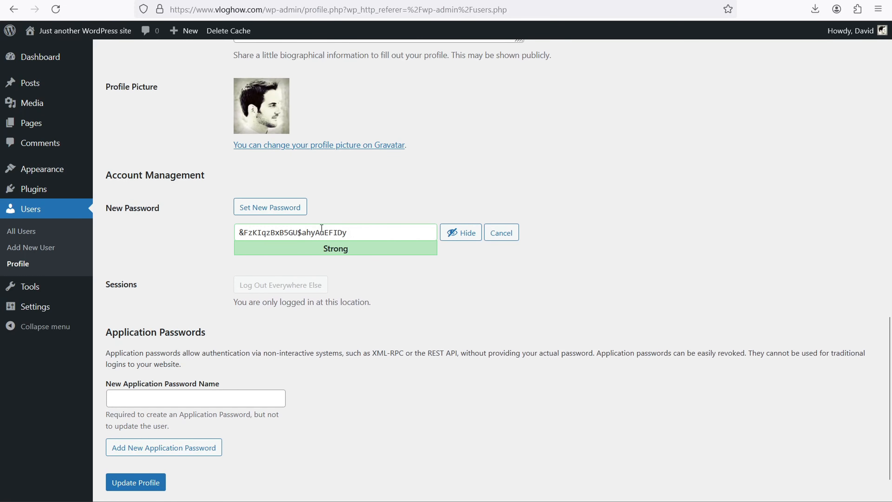
left_click(509, 238)
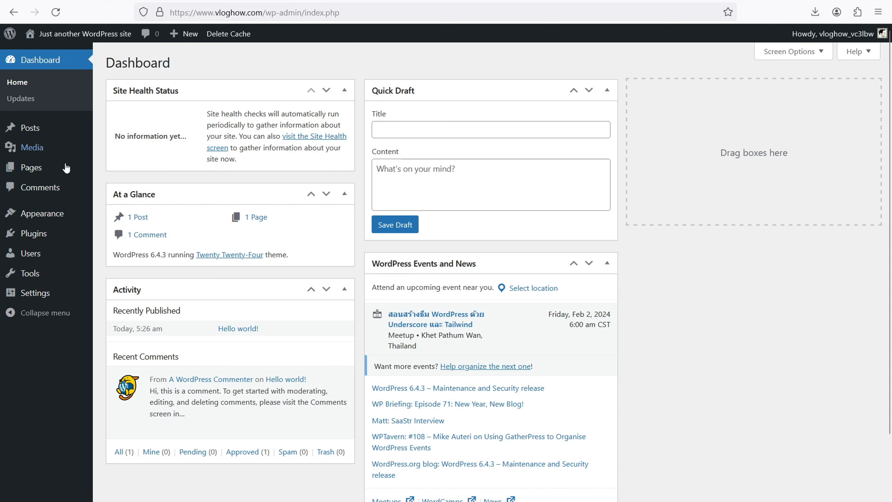
Open the Add New User form from Users and expand the Role dropdown.
left_click(25, 258)
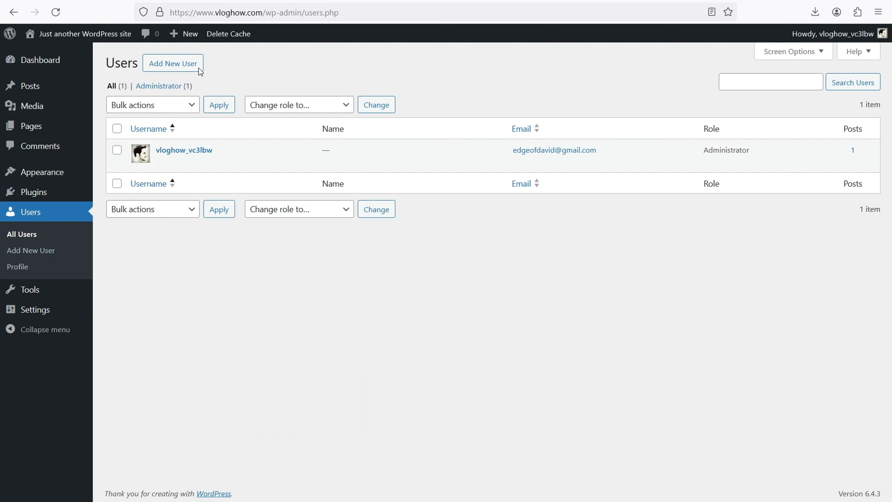
left_click(199, 68)
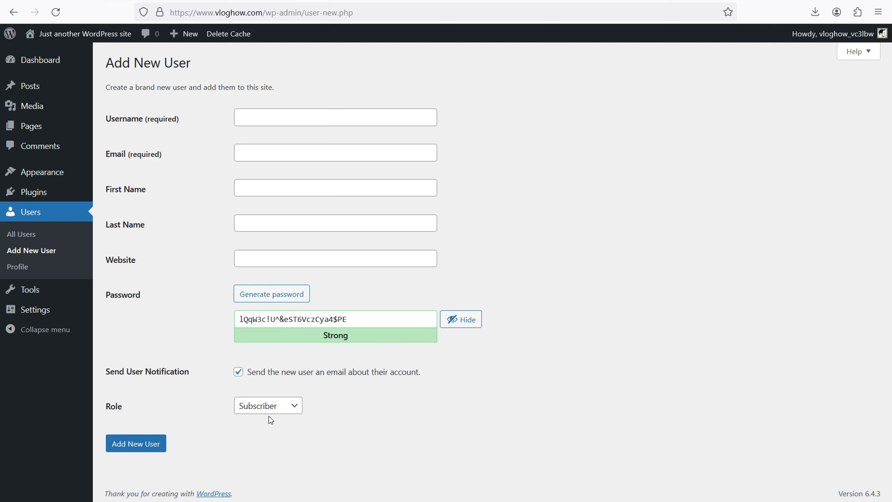
left_click(266, 408)
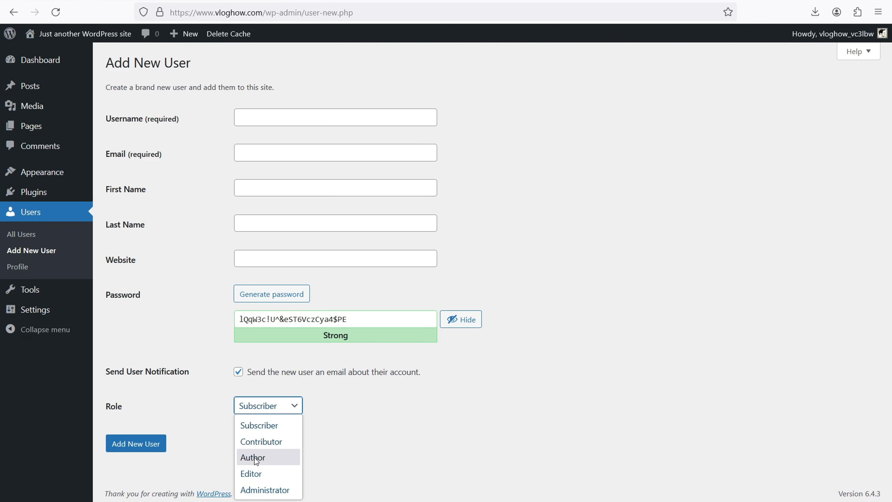
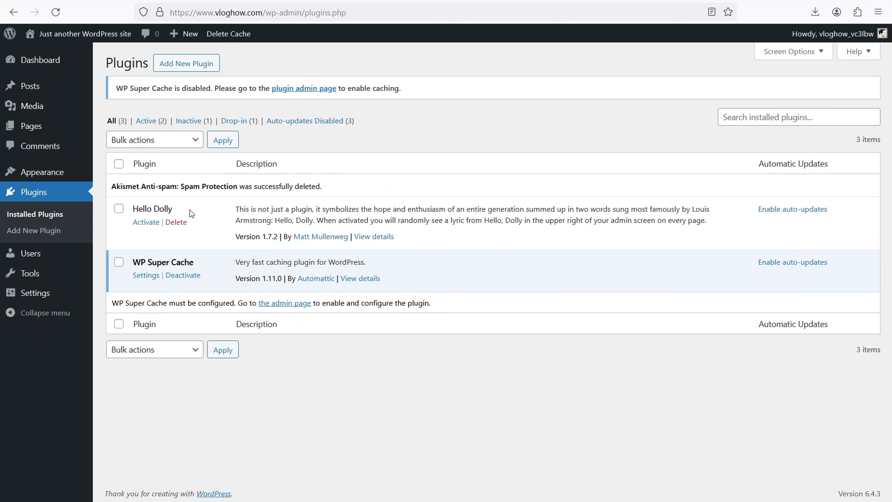
Delete the Hello Dolly plugin, leaving WP Super Cache as the only installed plugin.
left_click(181, 223)
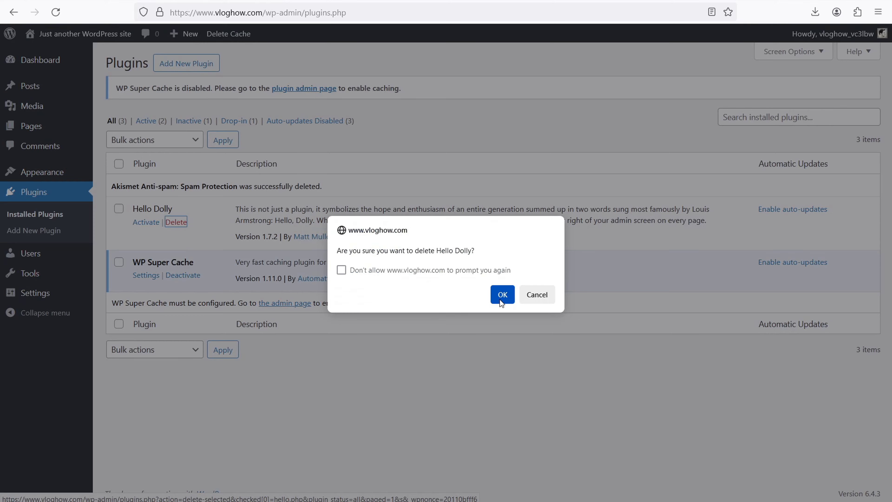
left_click(502, 299)
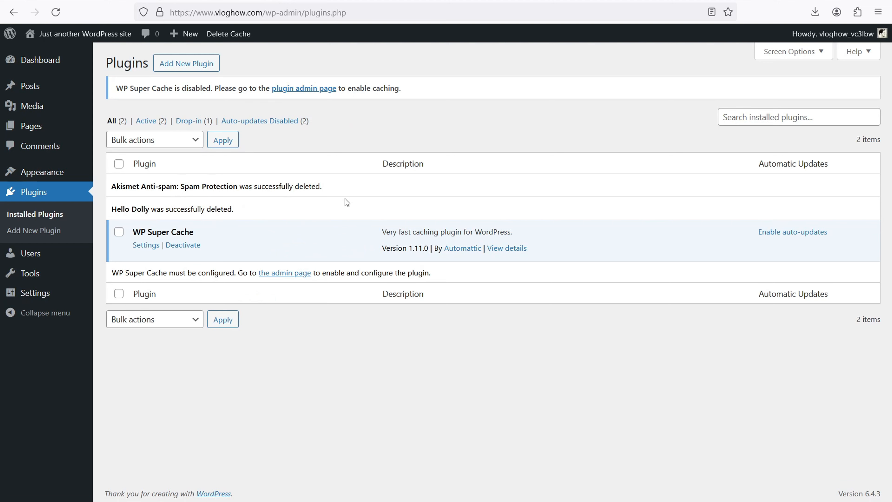
left_click(194, 68)
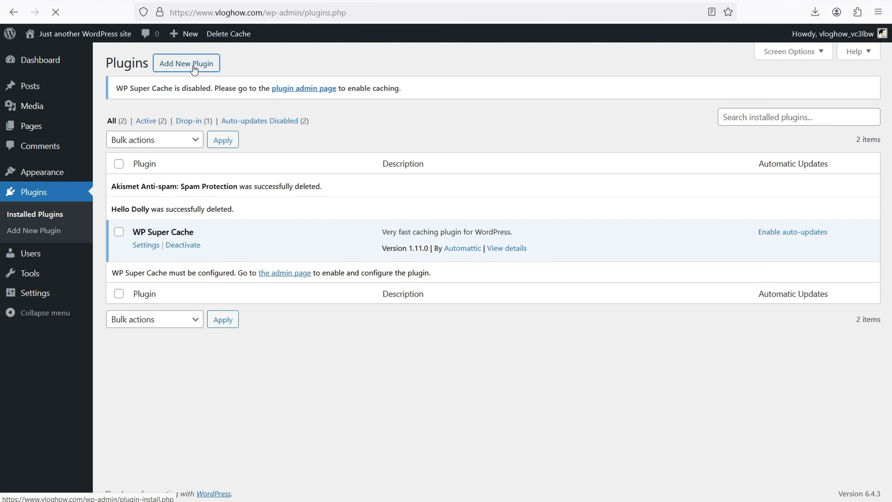
Search 'rank math', then install and activate Rank Math SEO without connecting an account.
type("rank math")
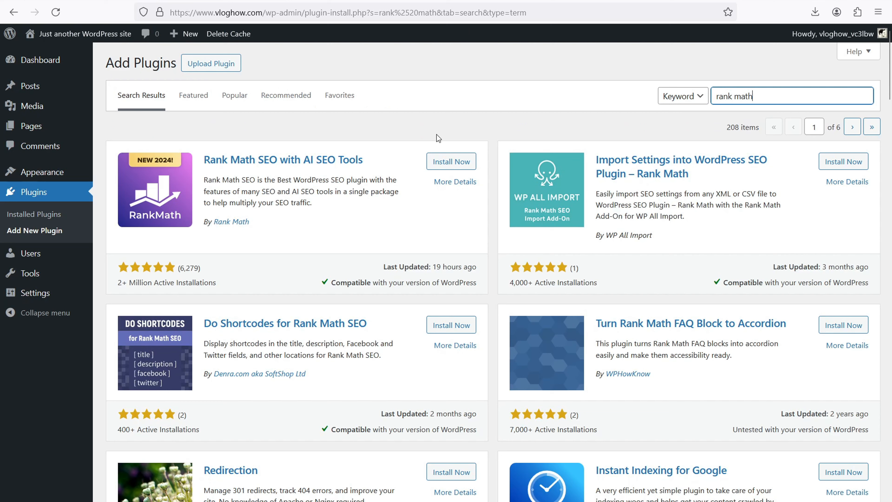
left_click(450, 161)
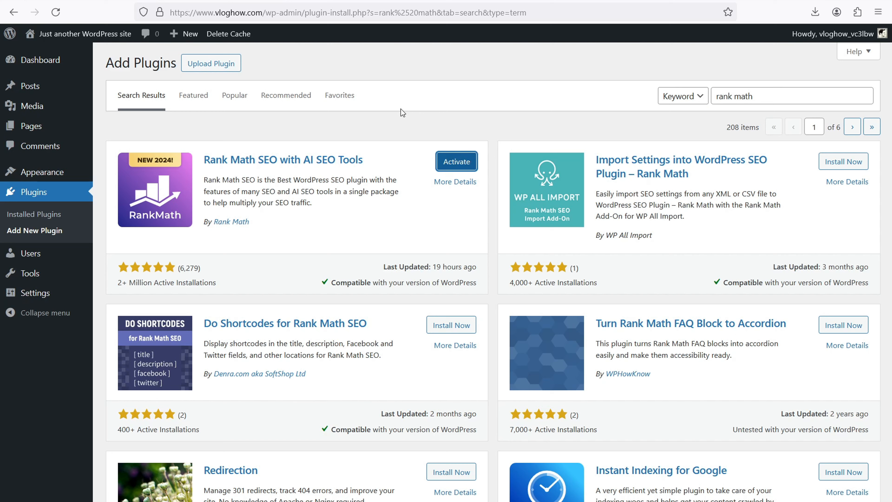
left_click(457, 164)
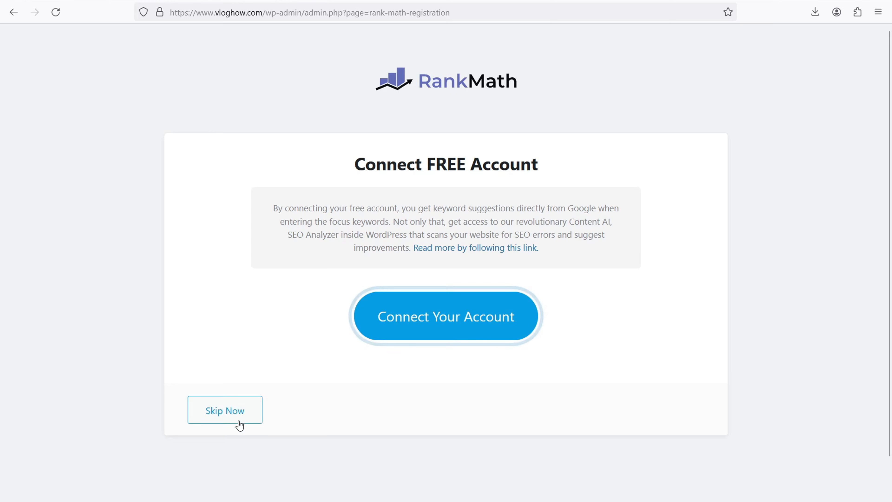
left_click(237, 413)
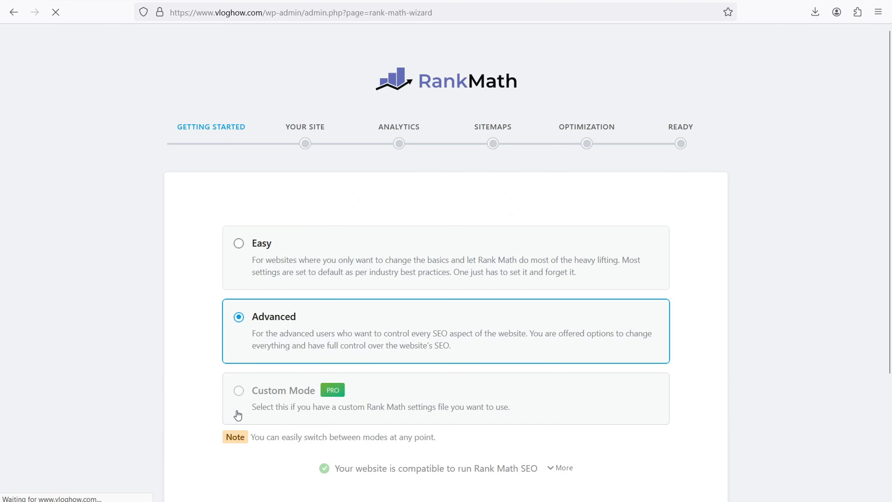
Leave the Rank Math setup wizard and return to its Modules dashboard.
scroll(198, 264, "down", 5)
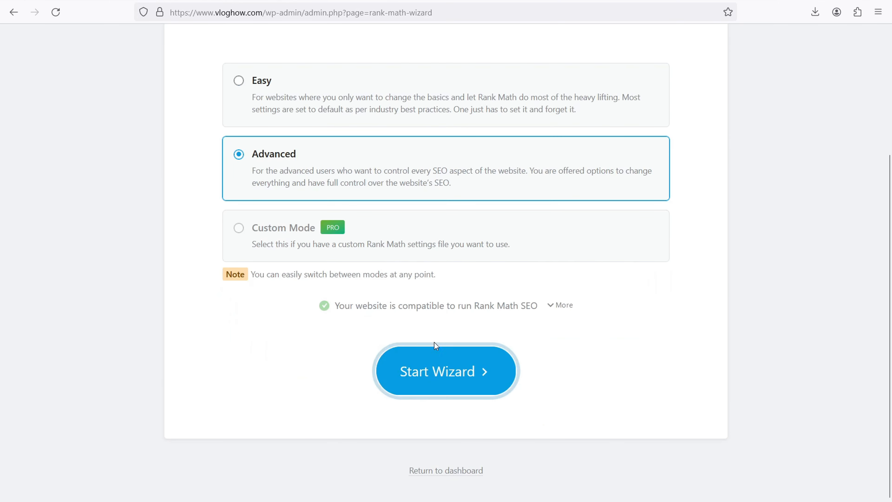
left_click(446, 473)
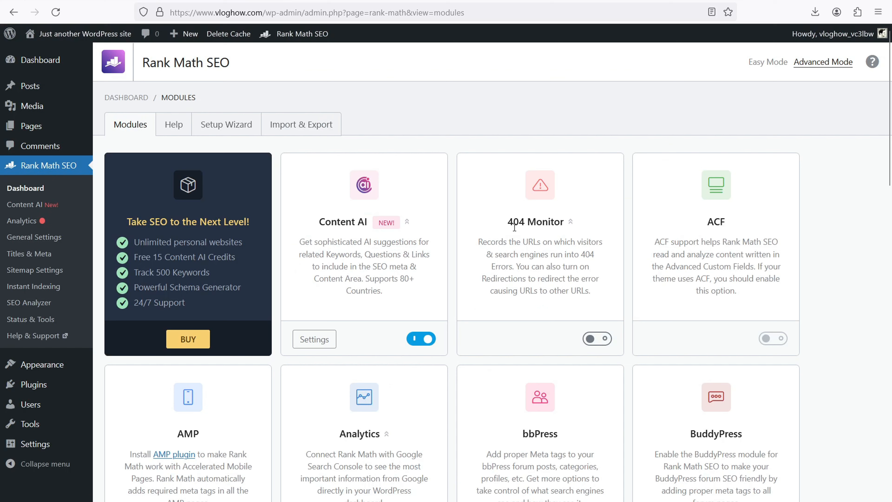
left_click(233, 125)
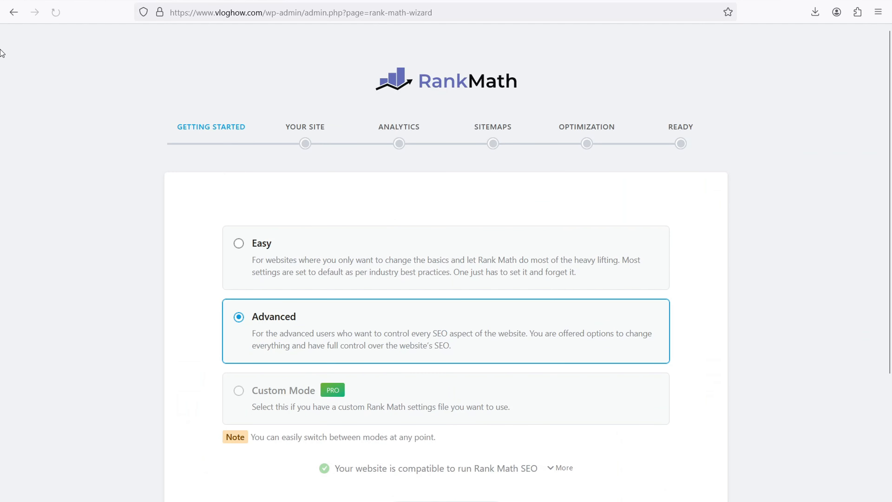
left_click(14, 12)
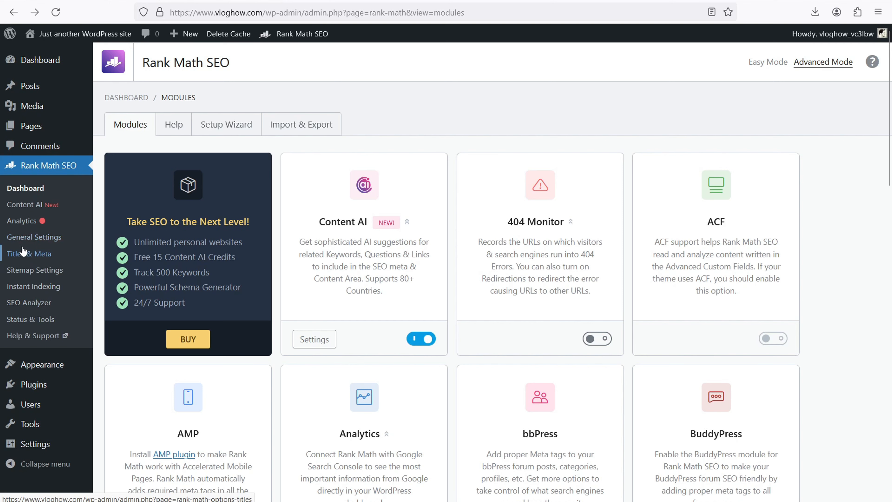
Open Rank Math's General Settings and scroll through the Links options like Strip Category Base.
left_click(27, 240)
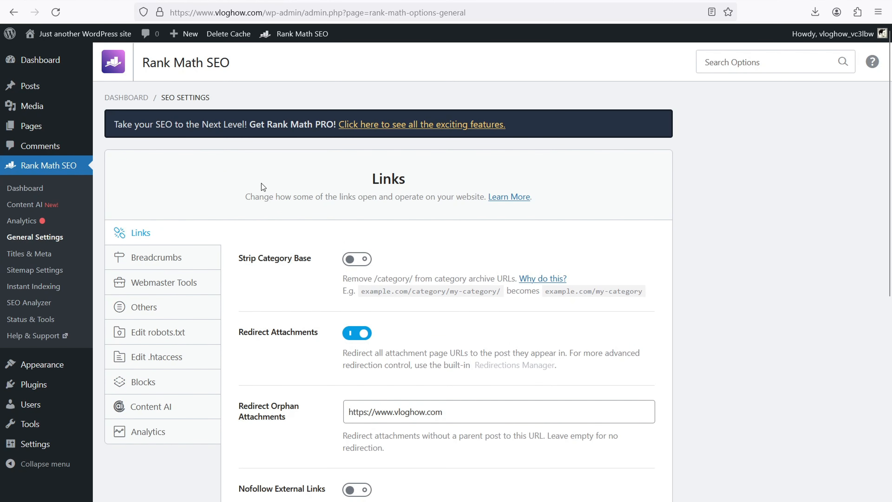
scroll(261, 191, "down", 2)
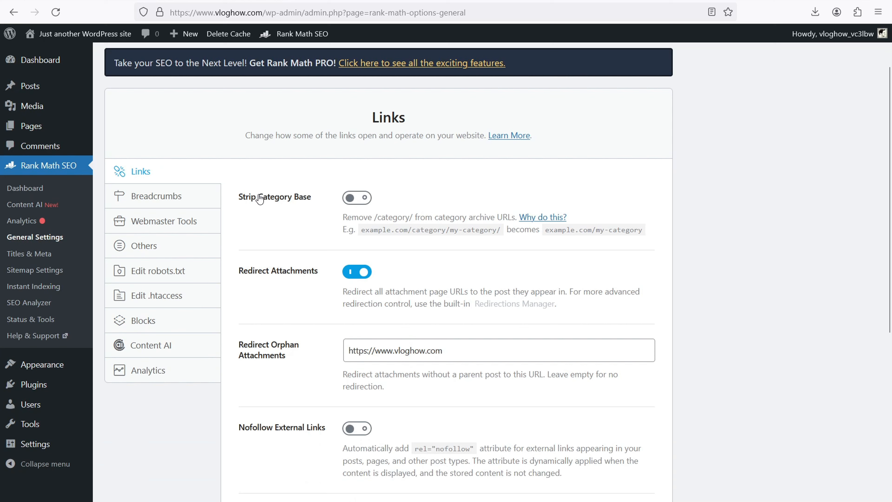
key("ctrl+t")
Load davidutke.com in a new tab and open its Web Hosting category page.
type("davidutke.com")
key("Return")
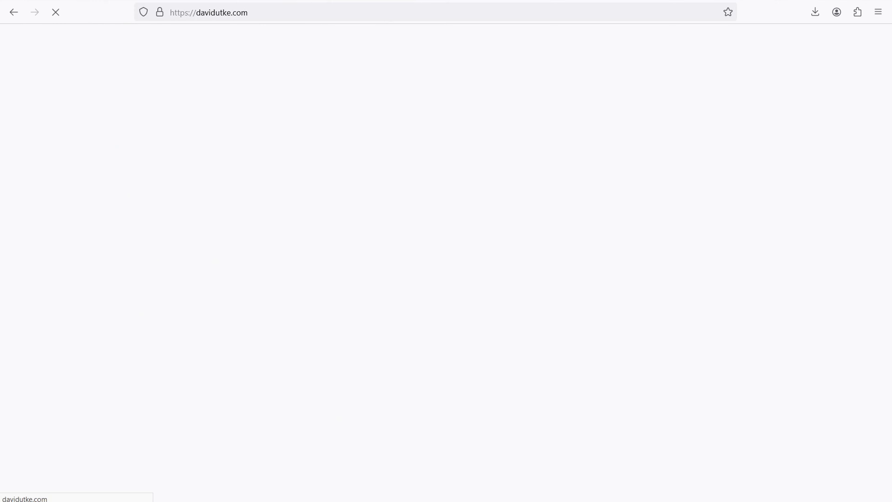
scroll(668, 151, "down", 6)
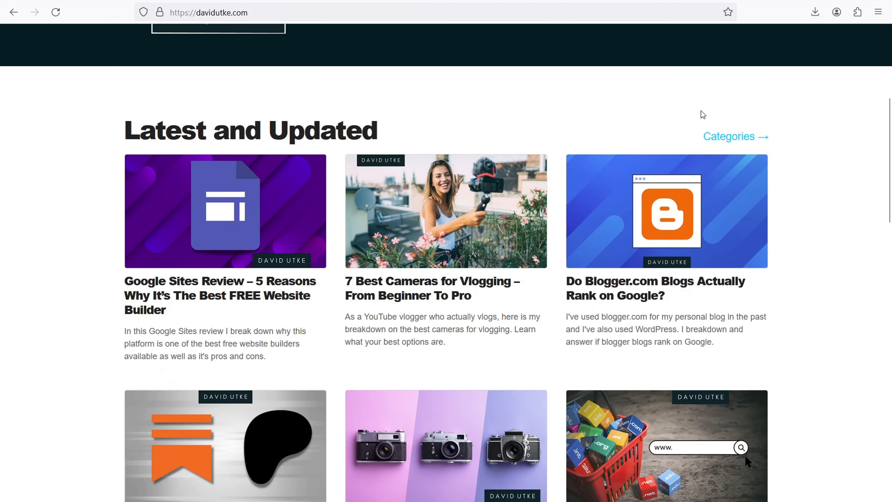
left_click(720, 136)
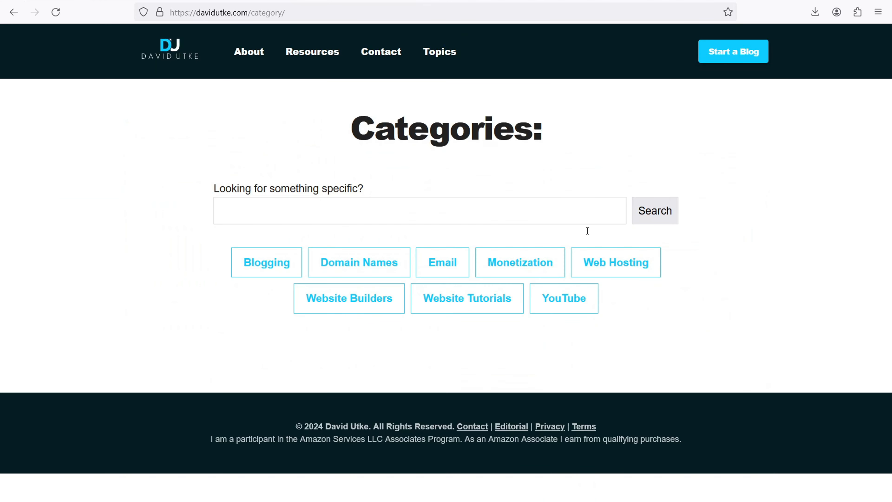
left_click(614, 273)
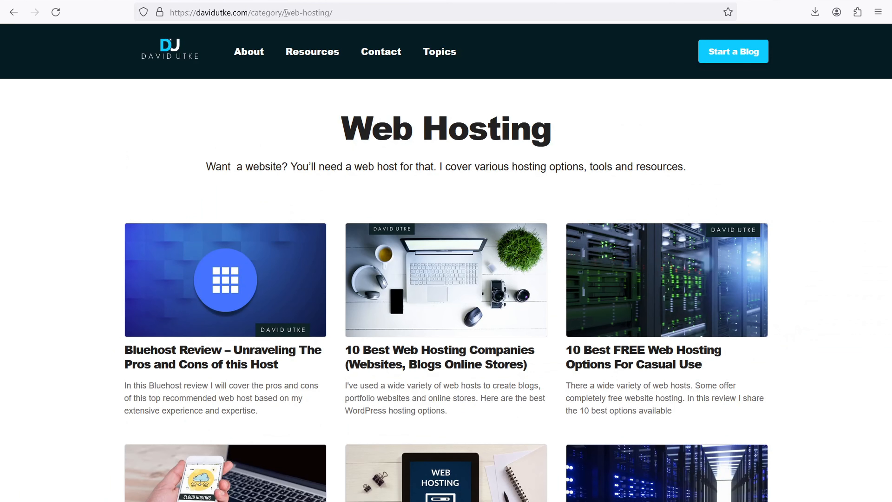
Highlight the /category/ part of the Web Hosting page's URL as an example.
left_click(277, 13)
left_click_drag(278, 13, 259, 12)
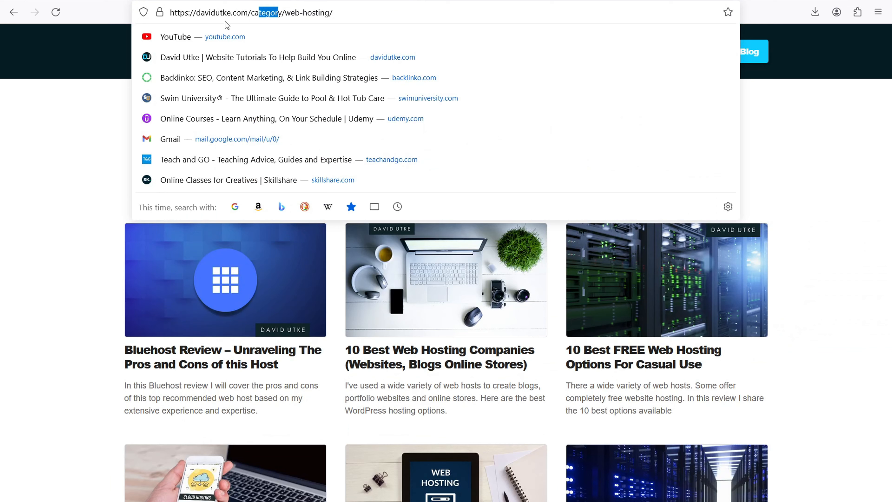
left_click(15, 125)
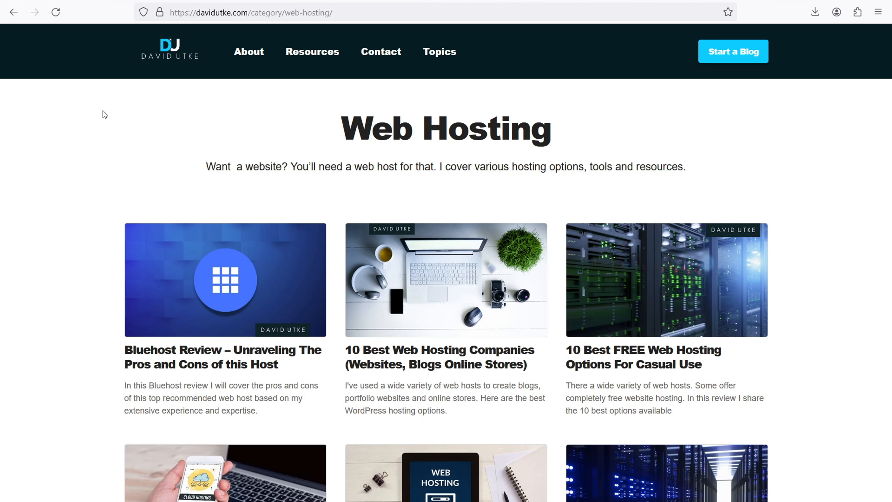
scroll(110, 112, "down", 10)
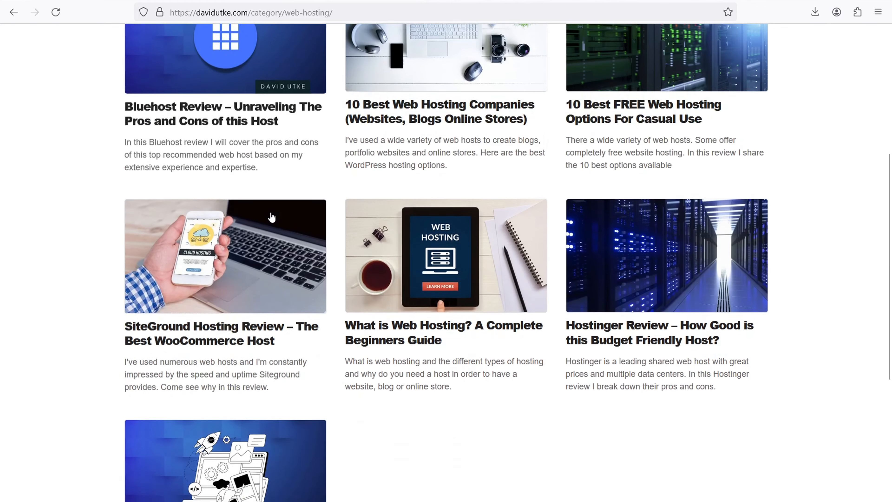
scroll(309, 213, "up", 6)
scroll(309, 213, "up", 5)
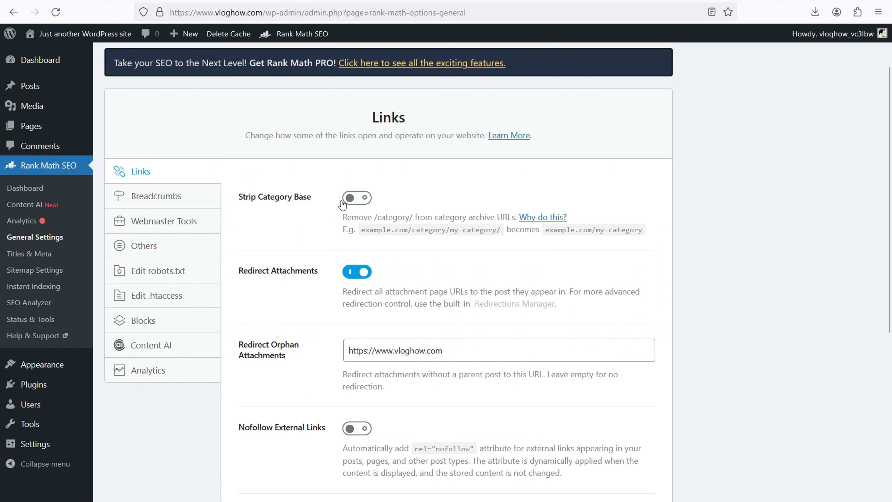
Show Rank Math's Breadcrumbs settings and the 10 Best Web Hosting Companies post's byline as an example.
left_click(166, 202)
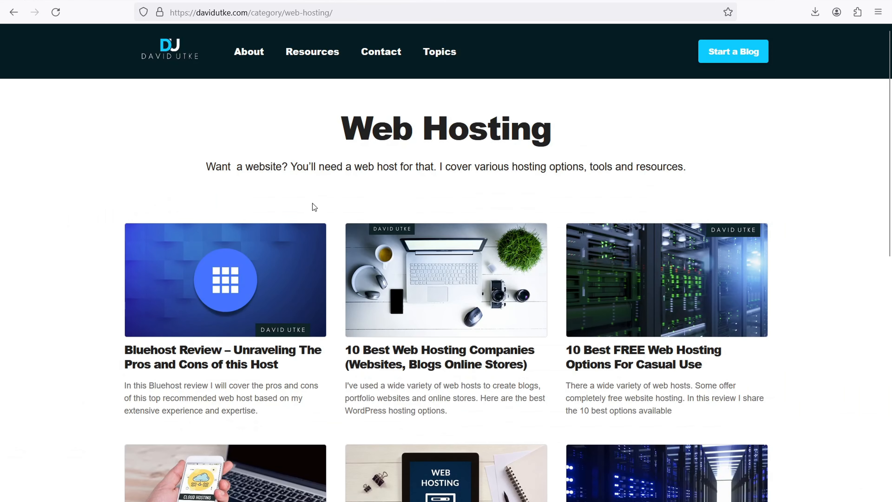
left_click(408, 359)
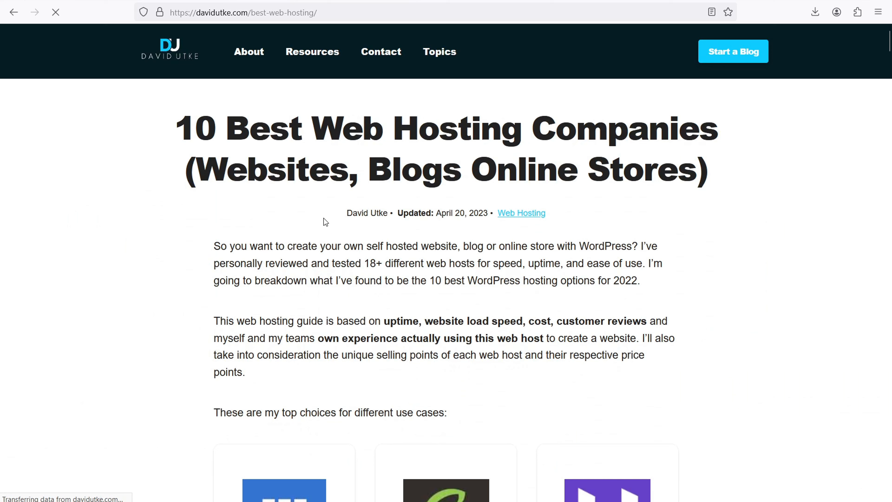
left_click_drag(325, 215, 567, 210)
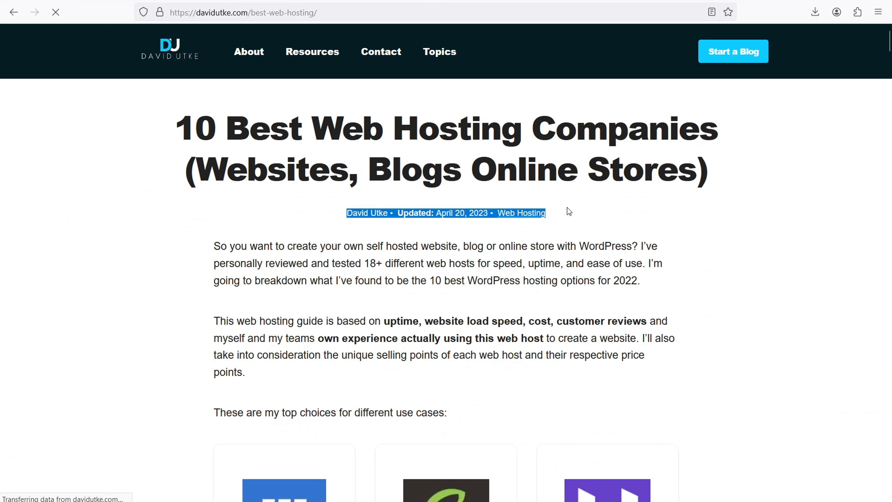
left_click(305, 216)
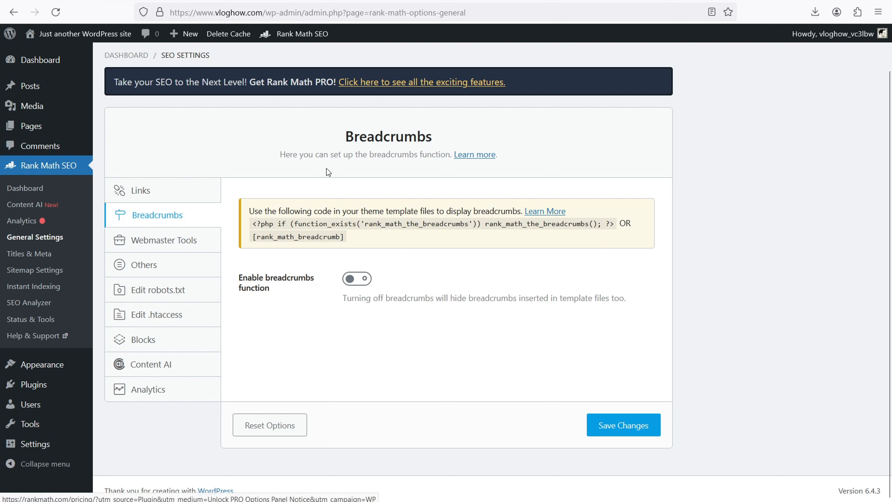
View the Webmaster Tools settings, then open Rank Math's Titles & Meta Global Meta page.
left_click(177, 244)
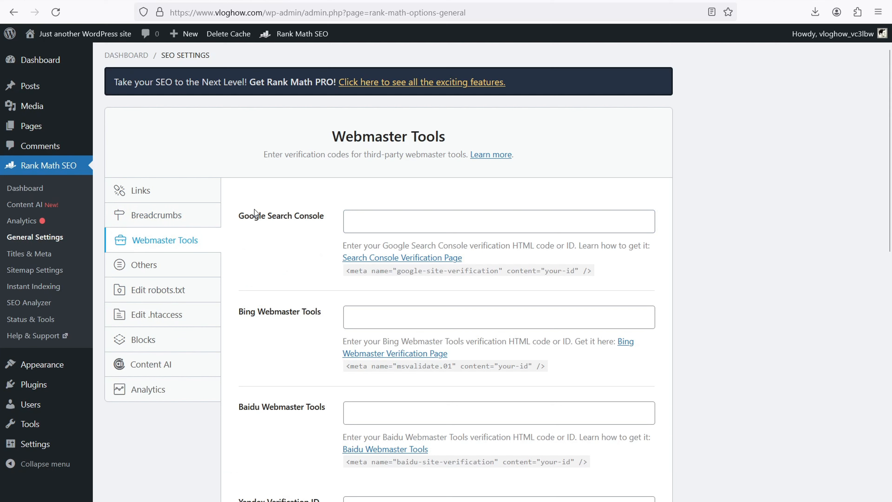
left_click(35, 255)
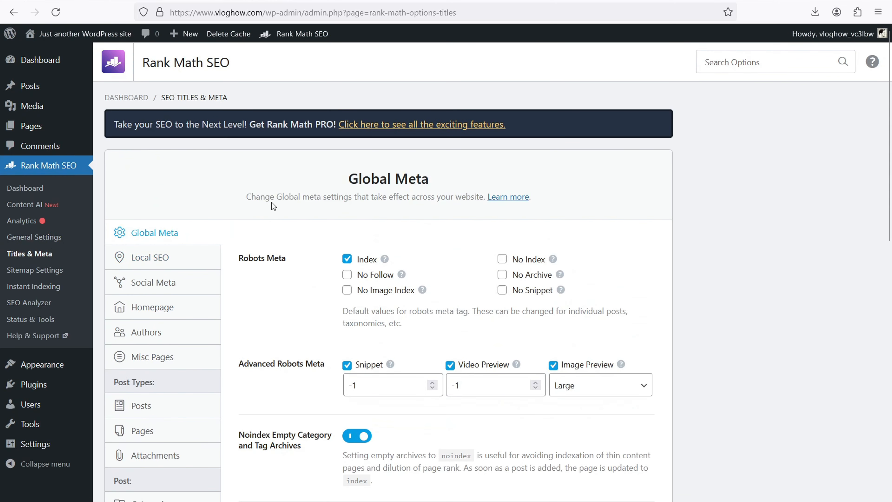
Replace the Homepage Title with 'Vlog How | Vlogging Advice and Guides'.
left_click(152, 311)
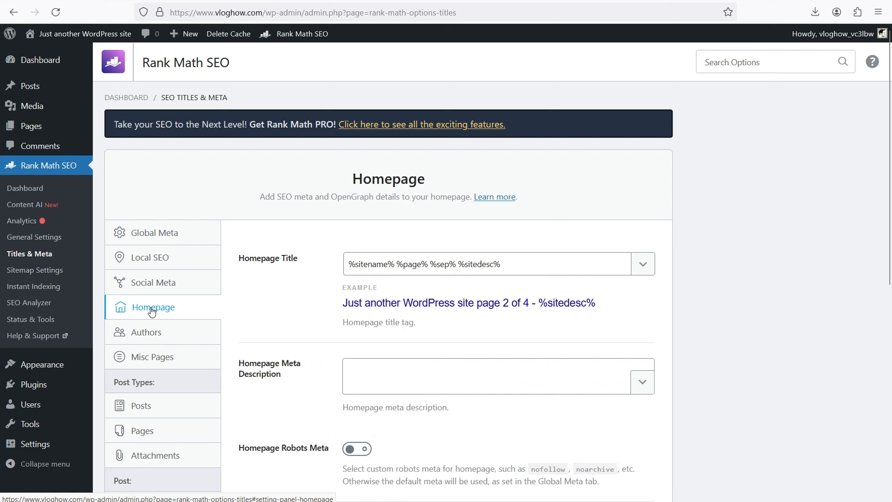
left_click_drag(512, 264, 367, 253)
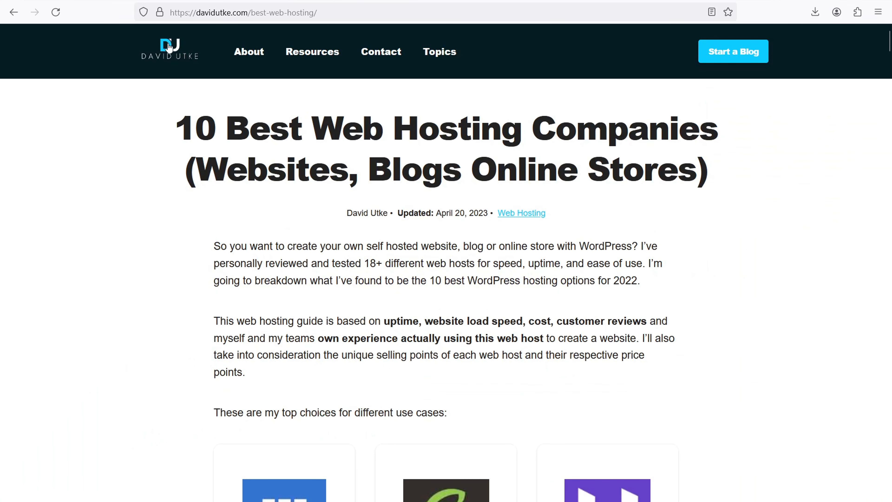
left_click(169, 48)
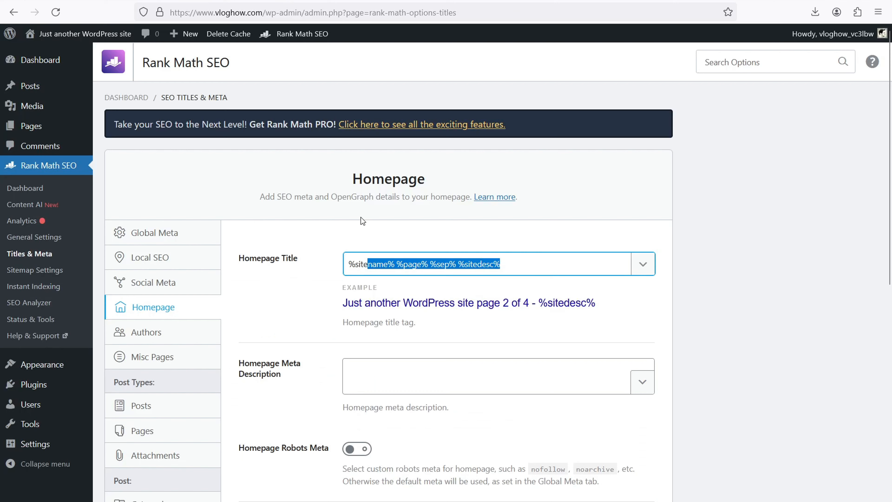
left_click_drag(533, 266, 354, 259)
key("BackSpace")
key("BackSpace")
type("Vlog How ")
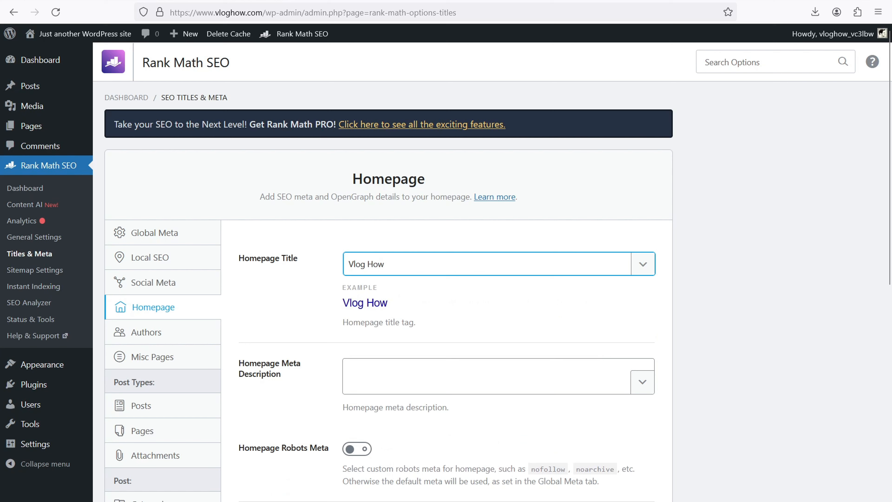
type("| Vlogging Advice and Guides")
Stay on the Homepage settings page and save the new homepage title.
left_click(356, 376)
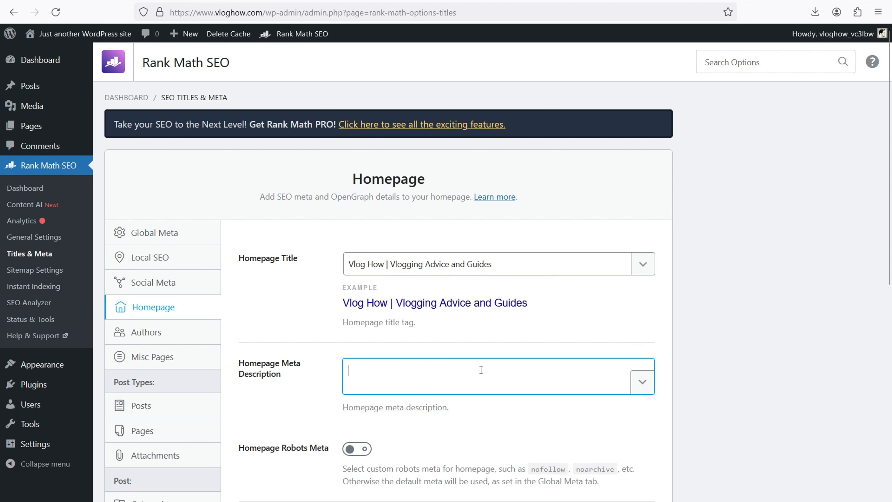
scroll(480, 370, "down", 10)
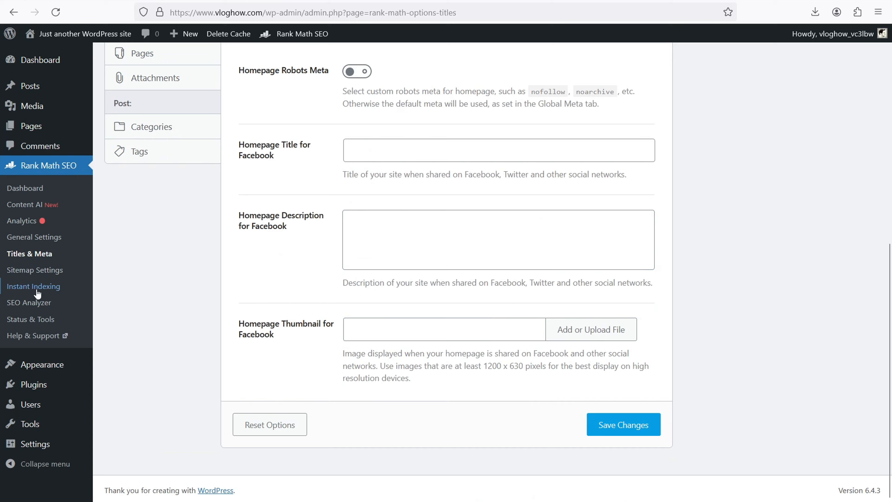
left_click(19, 270)
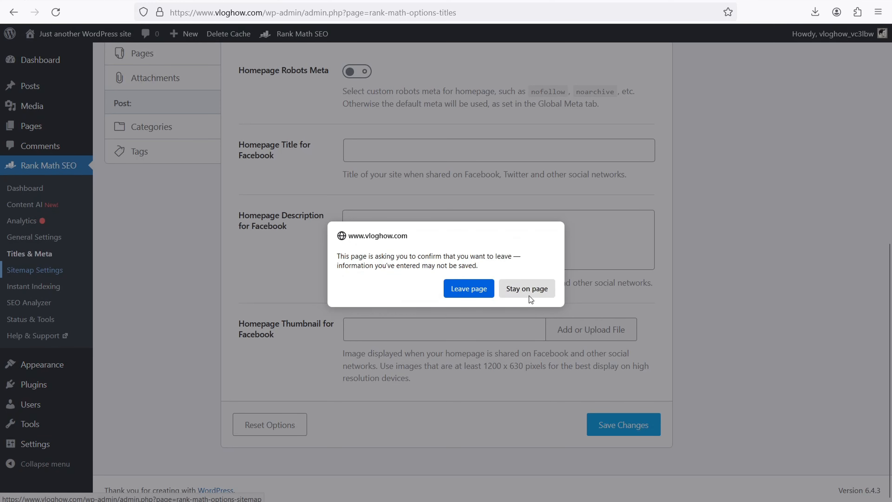
left_click(527, 289)
left_click(619, 426)
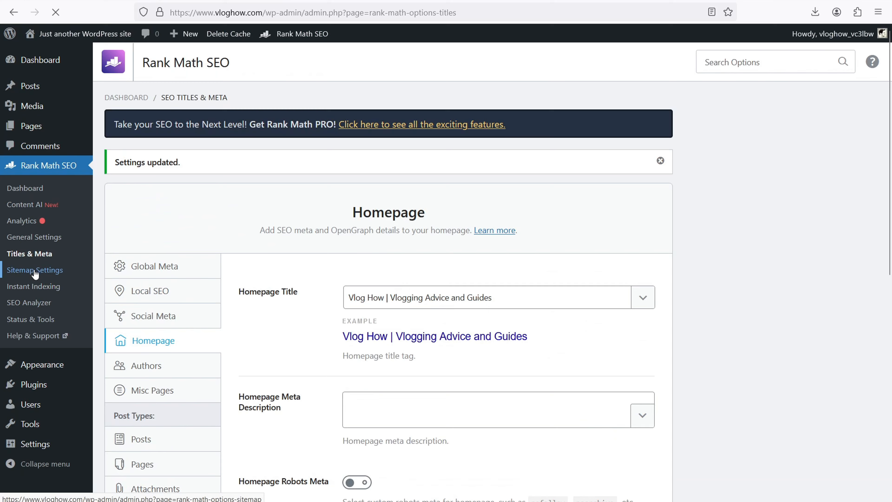
left_click(35, 271)
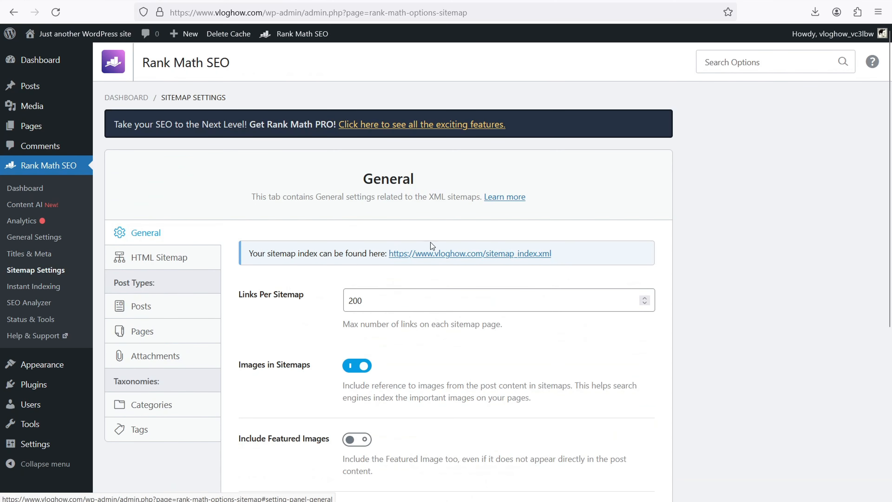
left_click_drag(564, 256, 391, 257)
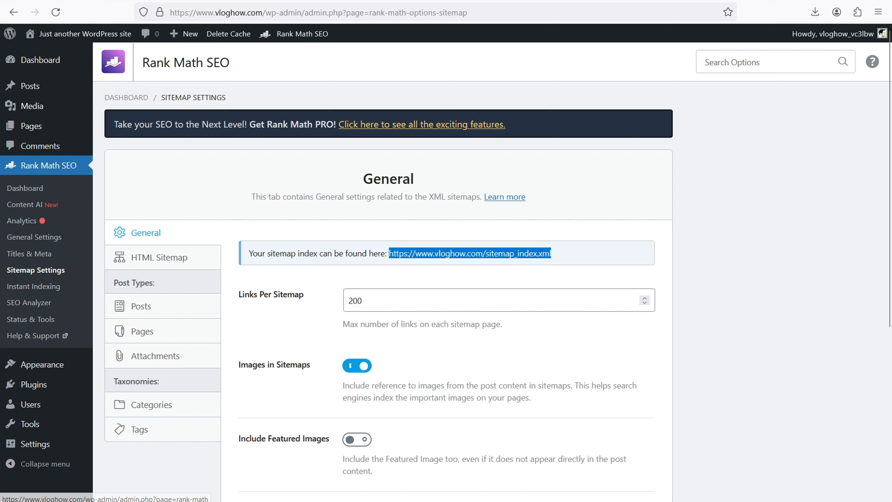
key("ctrl+t")
Search Google for 'google search console', open Search Console and start setting it up.
type("google search co")
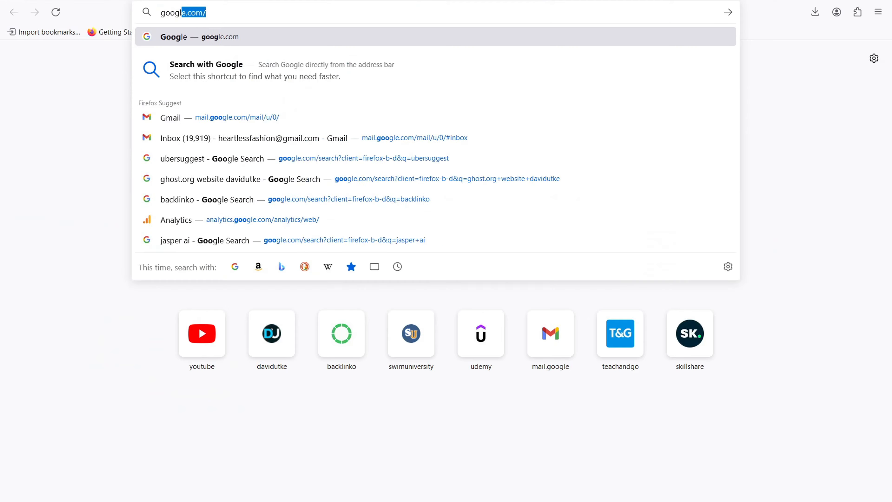
type("nsole")
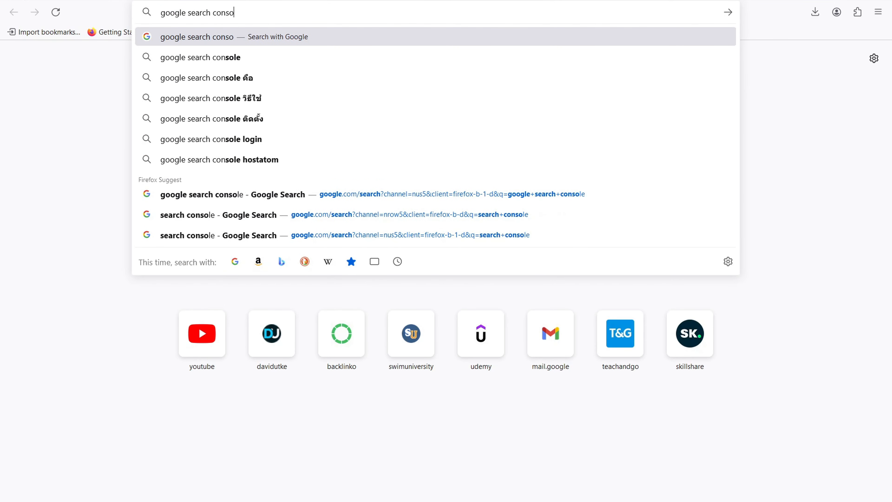
key("Return")
left_click(190, 172)
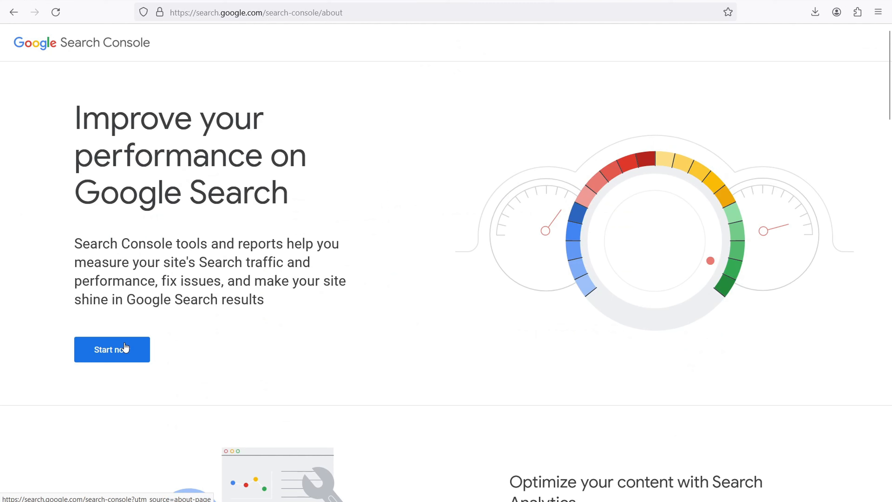
left_click(127, 349)
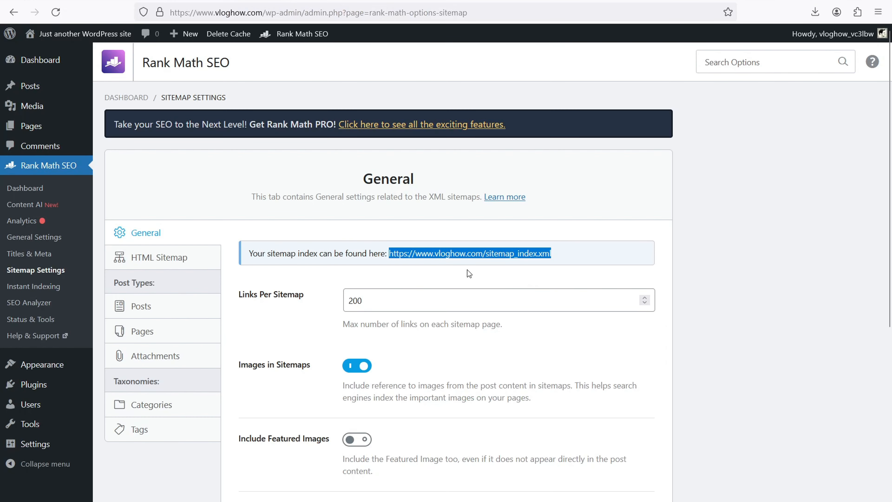
left_click(550, 267)
left_click_drag(538, 255, 400, 249)
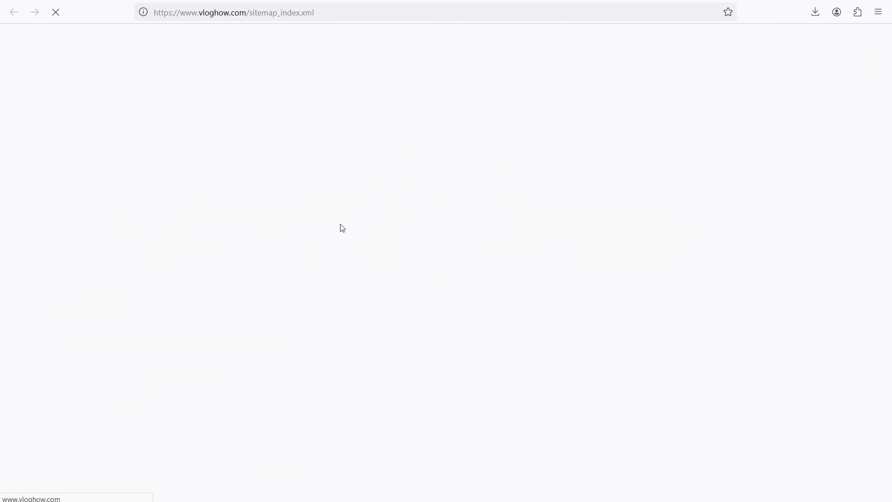
key("ctrl+w")
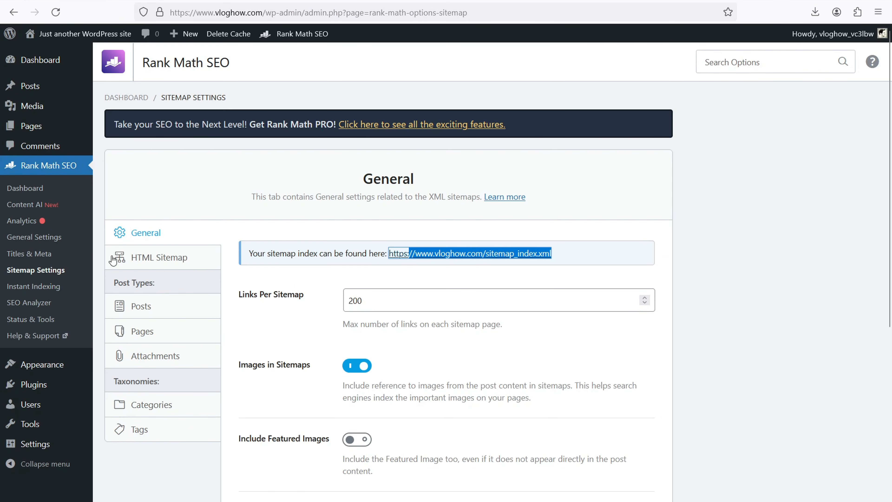
Search for 'stackable', then install and activate Stackable – Gutenberg Blocks, skipping its opt-in prompt.
left_click(33, 391)
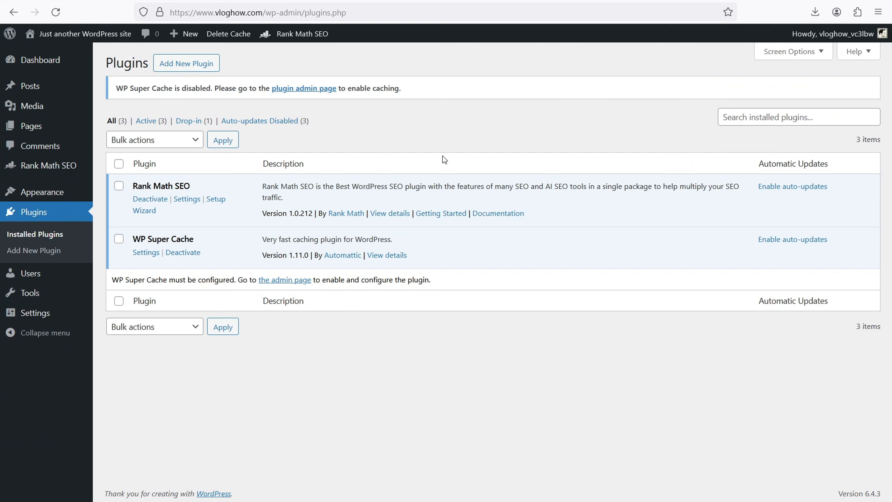
left_click(190, 68)
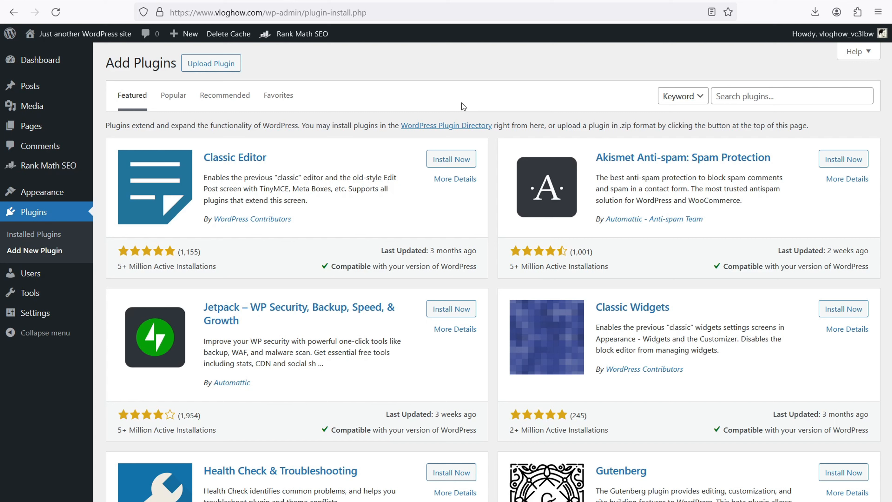
left_click(772, 94)
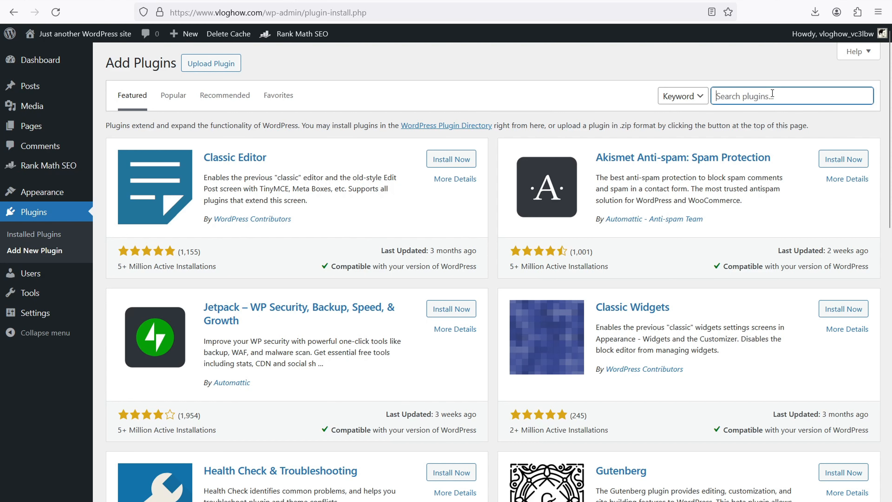
type("stackable")
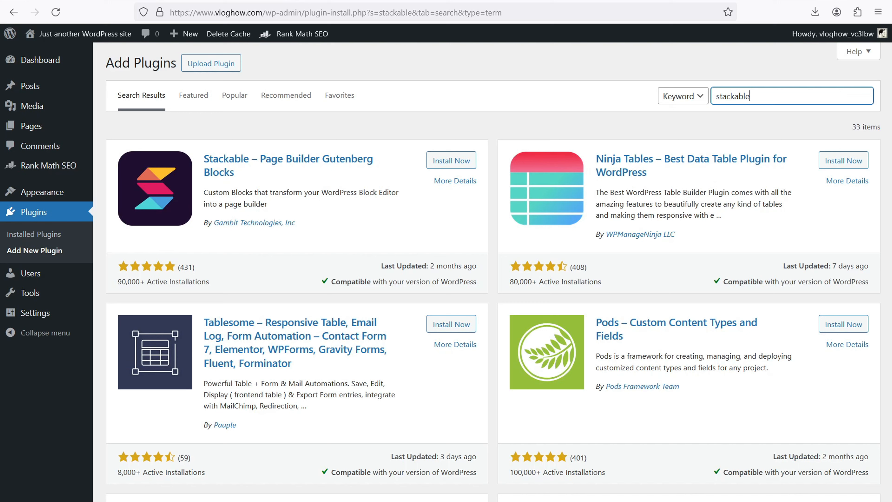
left_click(452, 161)
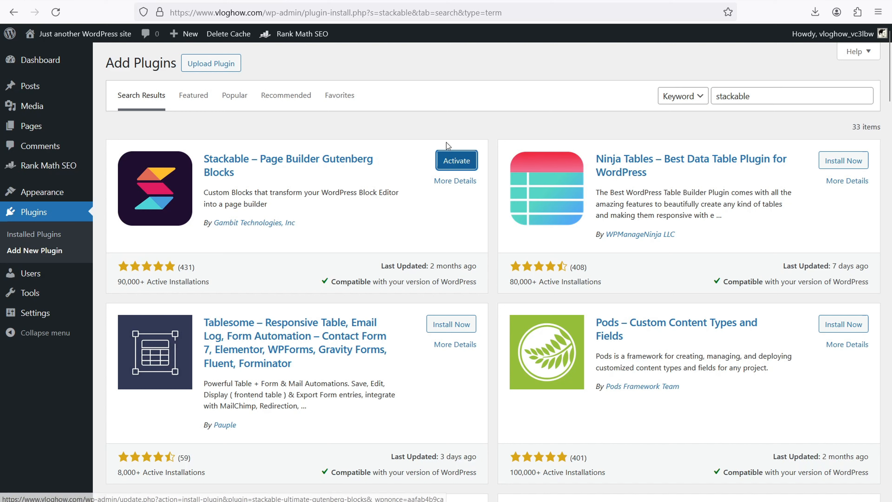
left_click(459, 165)
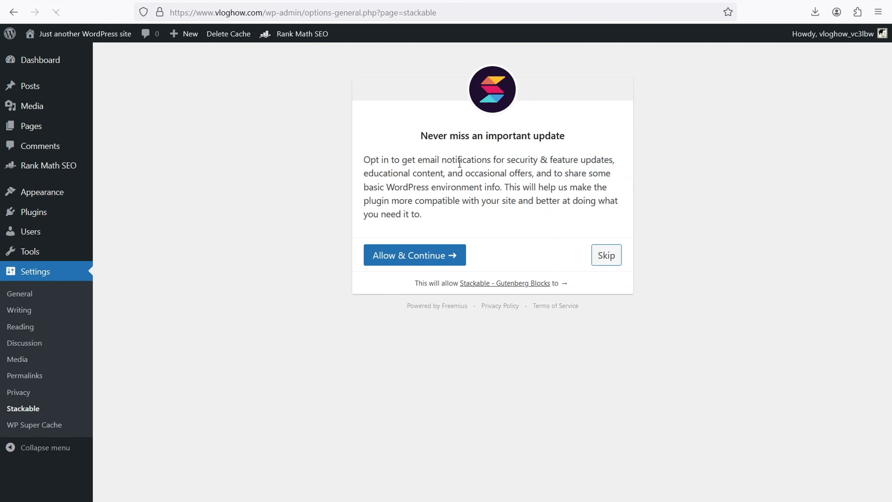
left_click(611, 262)
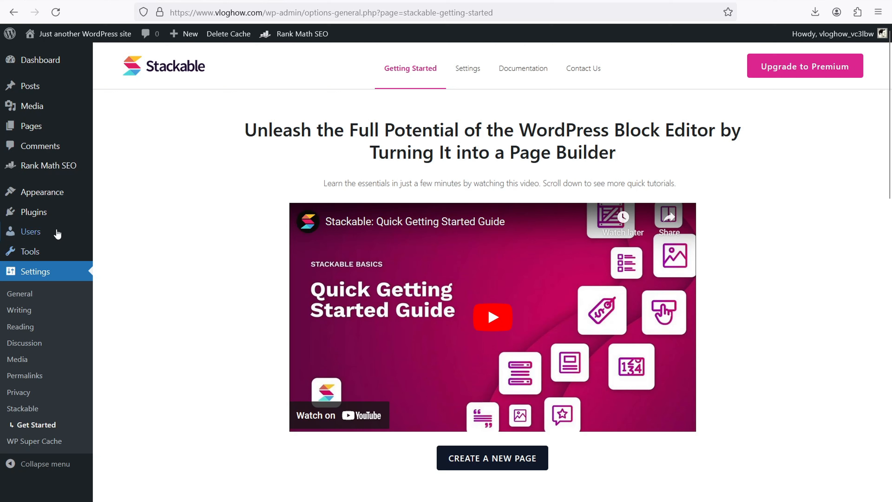
left_click(43, 214)
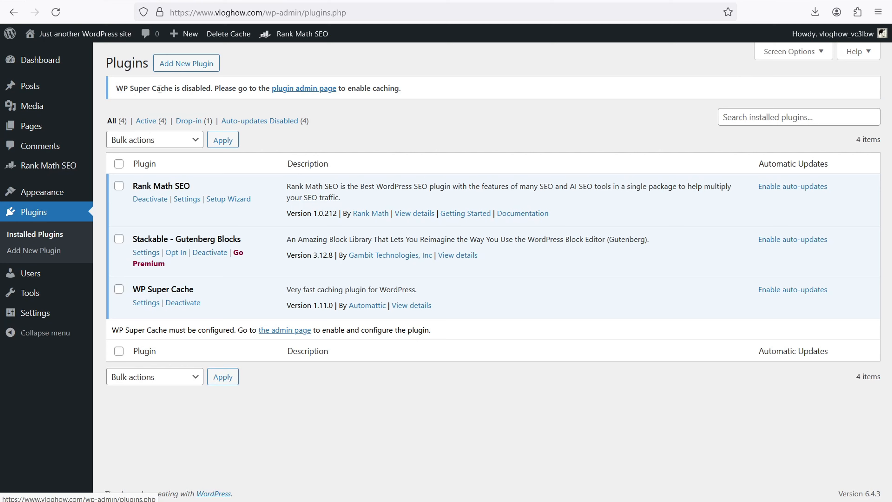
left_click(178, 66)
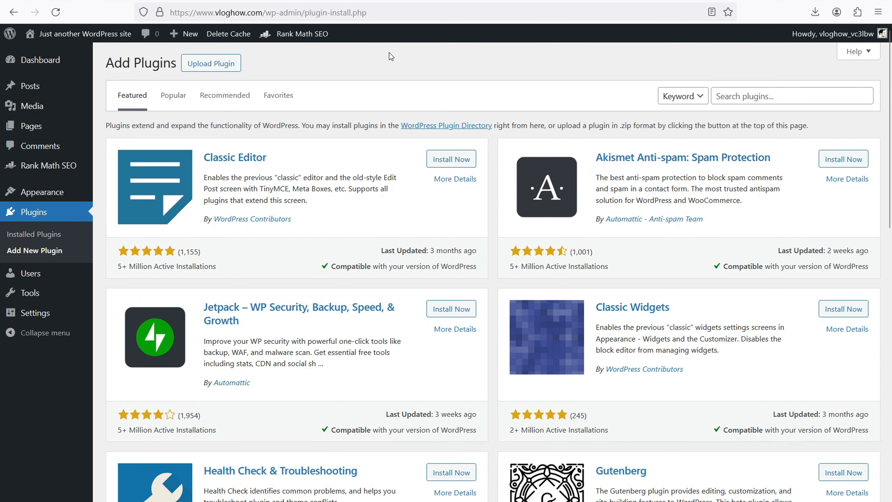
Show the Upload Plugin area on the Add Plugins page.
left_click(223, 67)
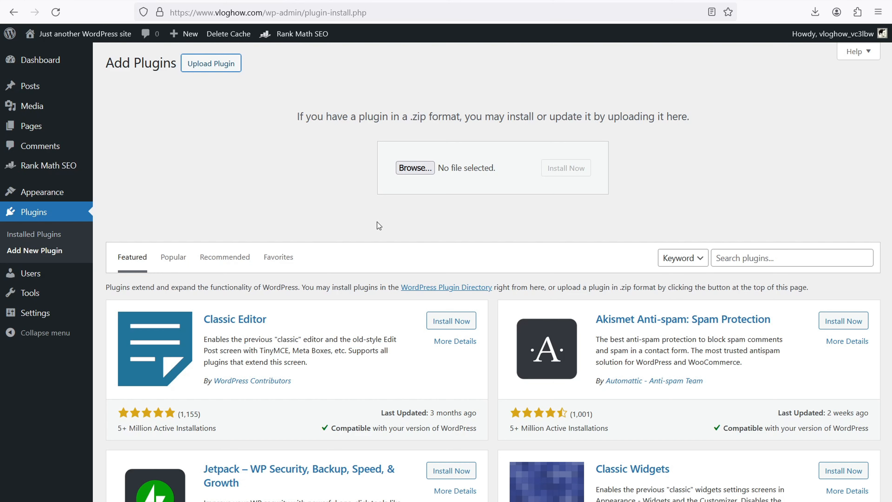
Load linkwhisper.com in a new browser tab.
key("ctrl+t")
type("link")
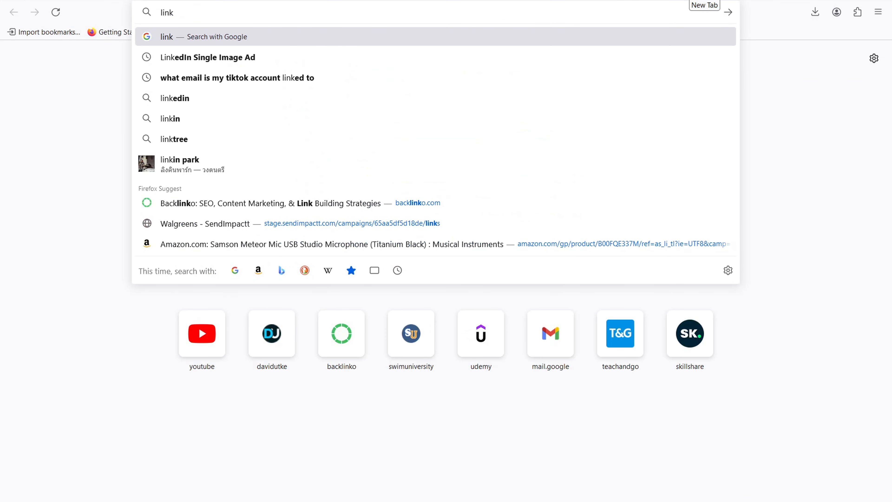
type("whisper.com/")
key("Return")
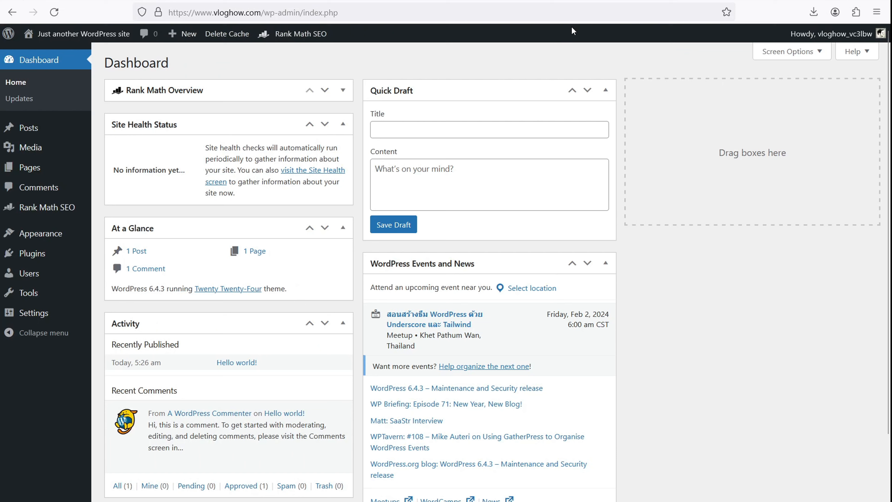
right_click(97, 35)
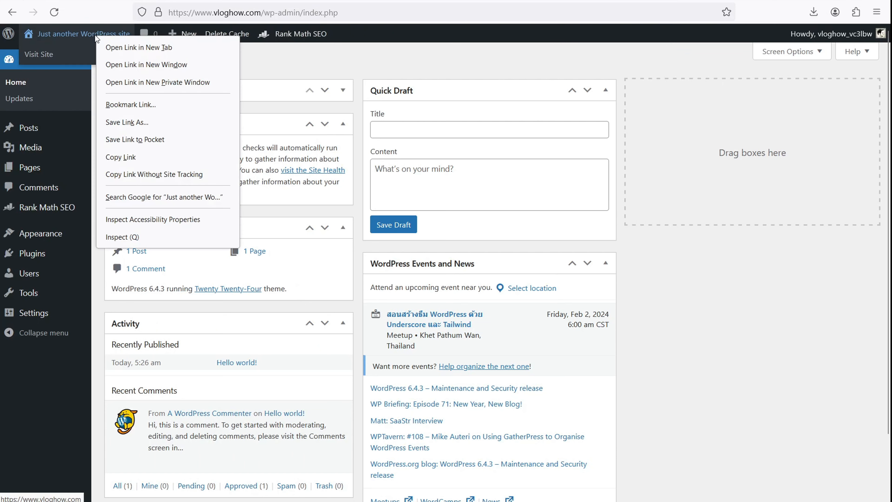
Return to the WordPress dashboard and open Appearance > Themes.
left_click(110, 47)
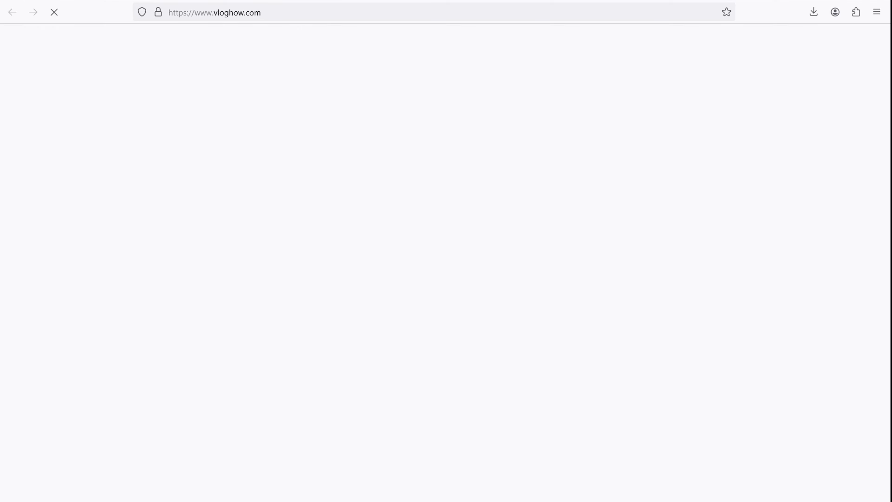
left_click_drag(889, 76, 889, 108)
left_click(112, 1)
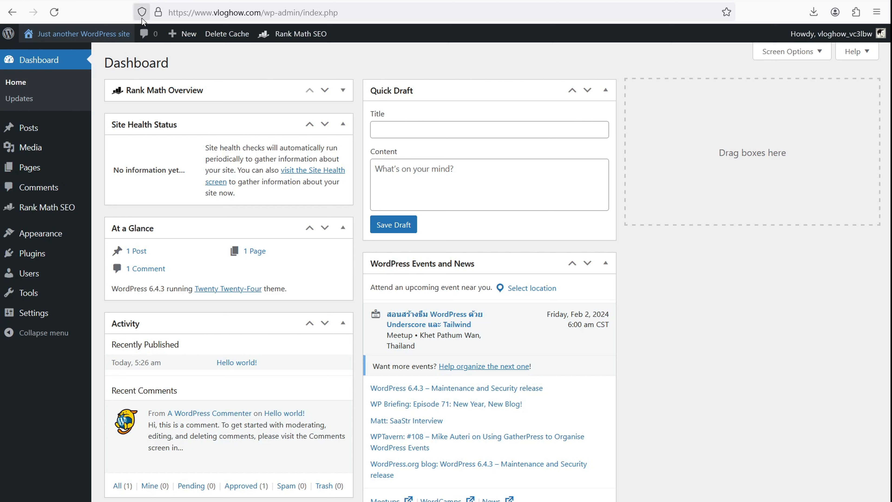
mouse_move(56, 235)
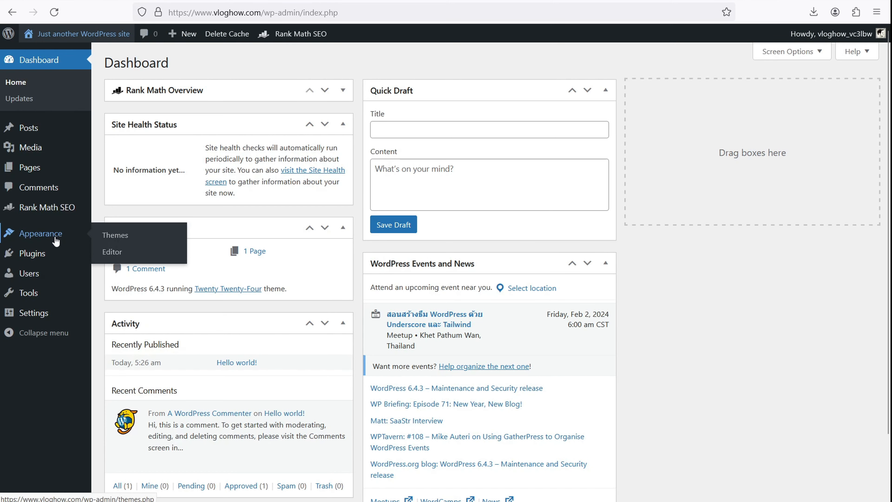
left_click(115, 236)
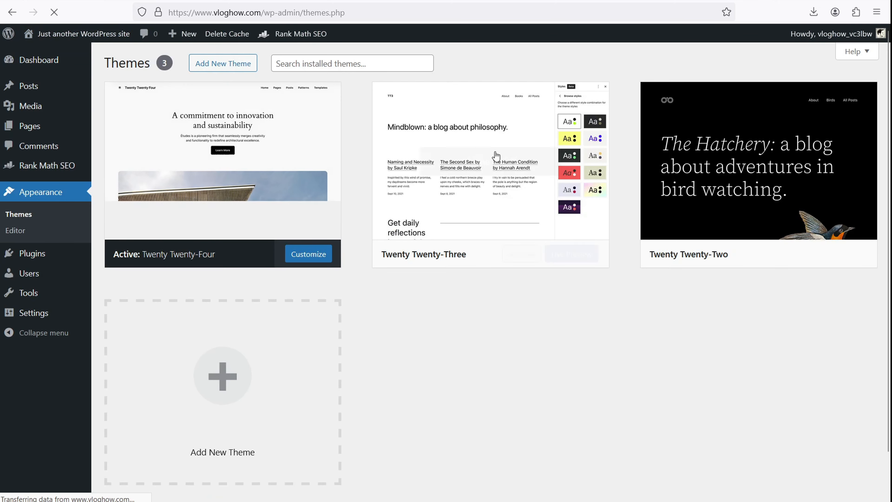
Browse the Popular themes under Add New Theme, then show the theme upload area.
mouse_move(733, 104)
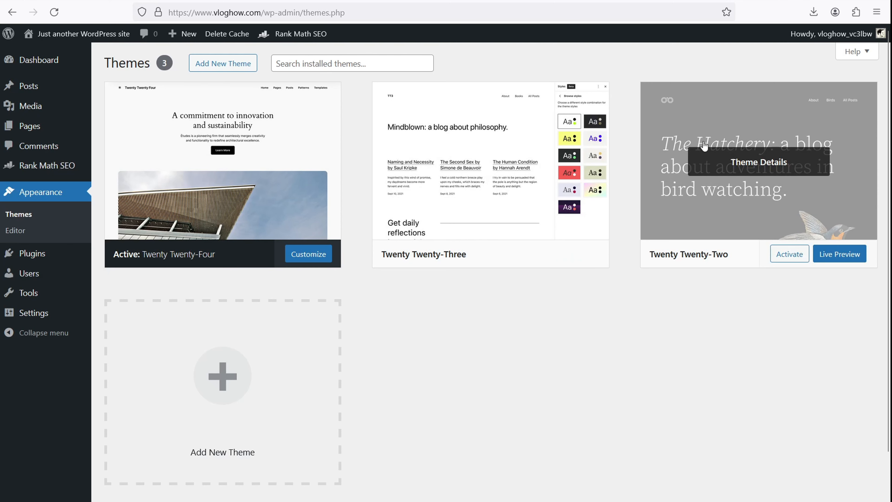
left_click(265, 378)
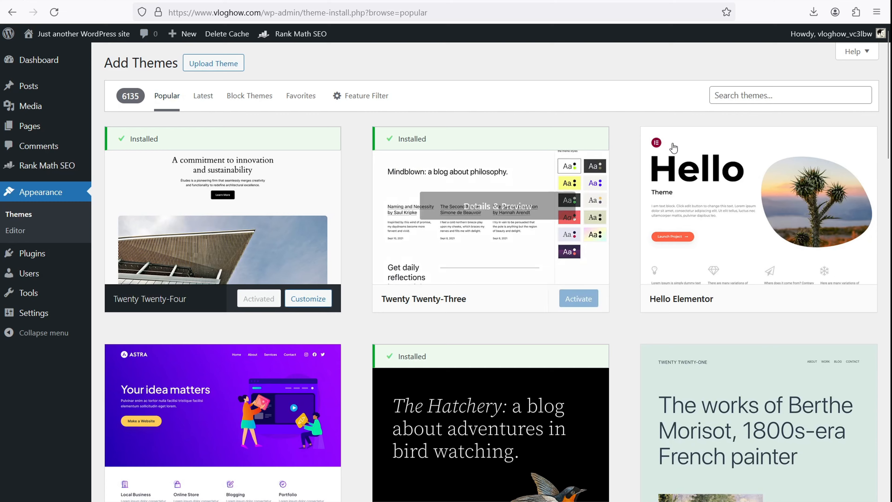
scroll(674, 148, "down", 3)
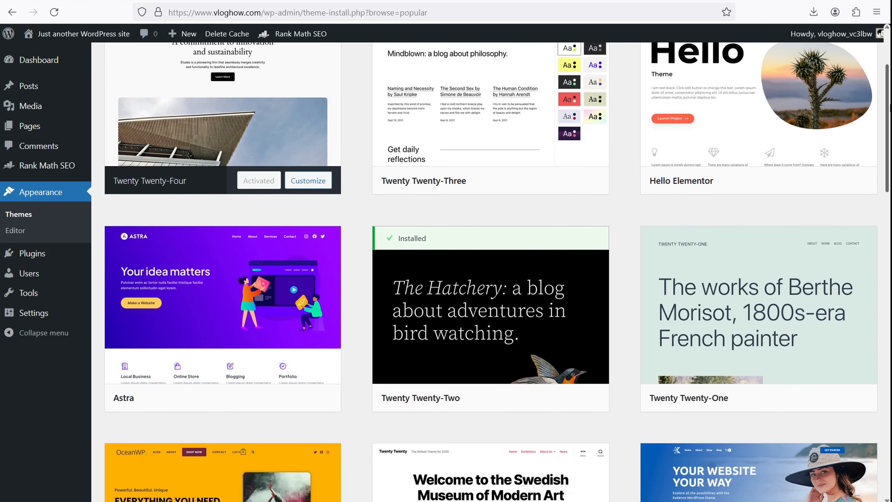
scroll(497, 267, "down", 18)
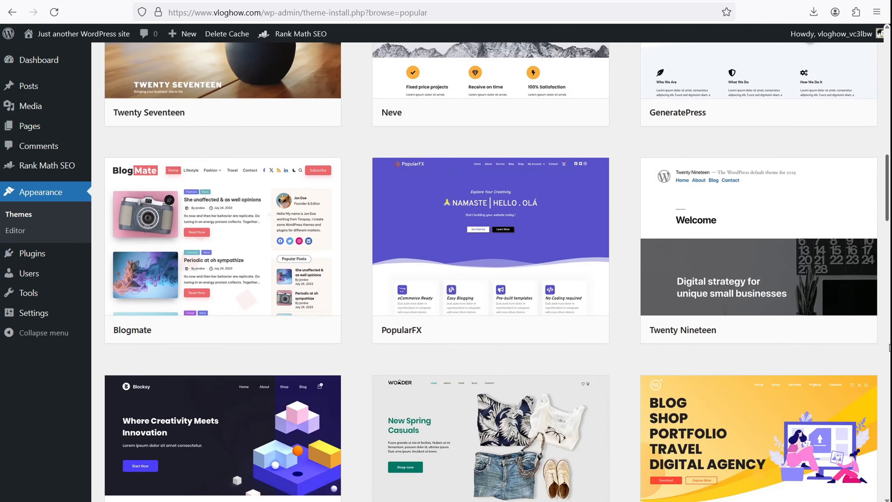
scroll(555, 227, "up", 20)
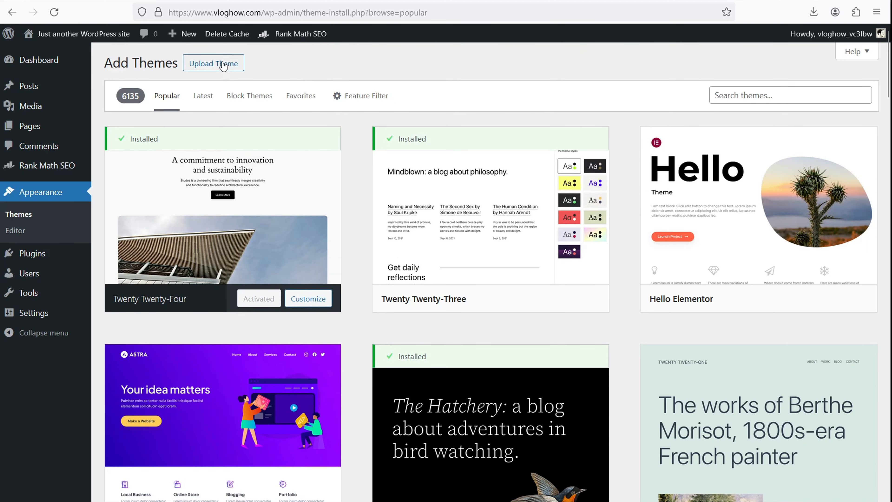
left_click(203, 68)
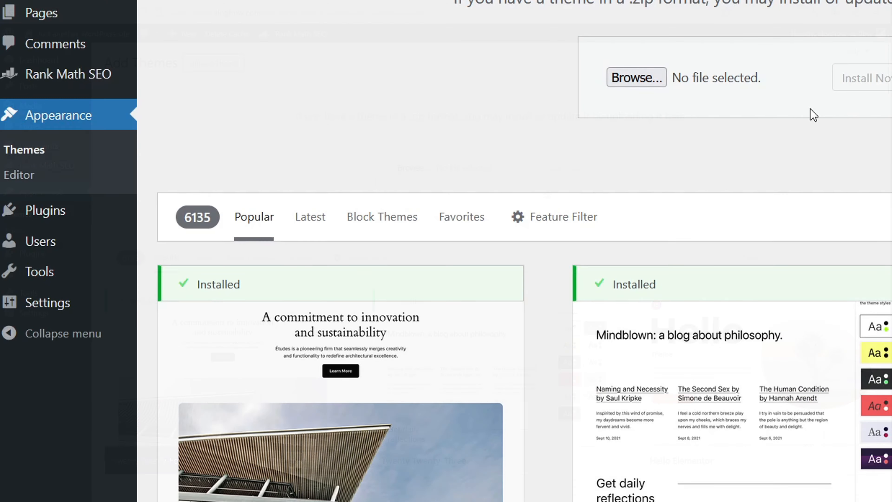
left_click(30, 178)
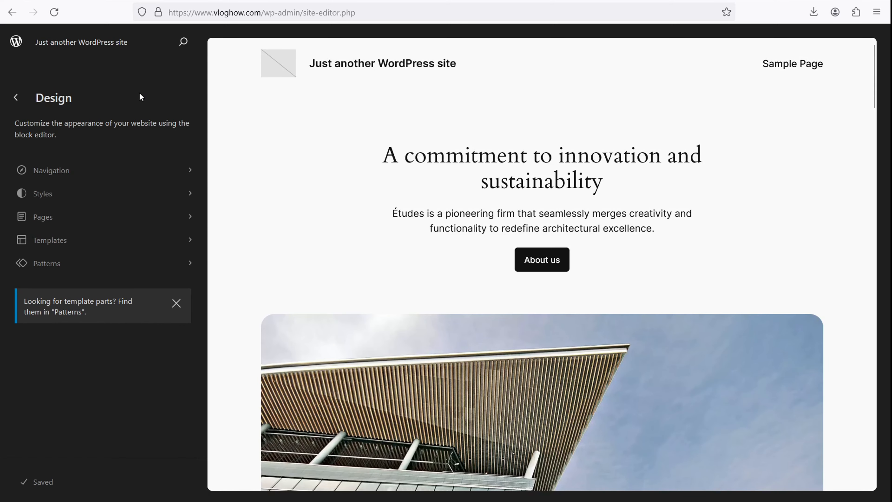
left_click(9, 18)
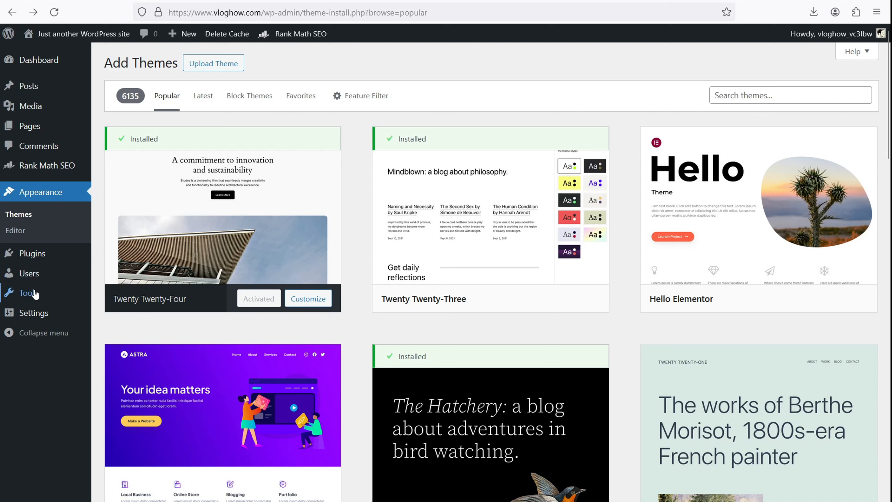
Open the Theme File Editor from Tools and dismiss the direct-editing warning.
mouse_move(35, 297)
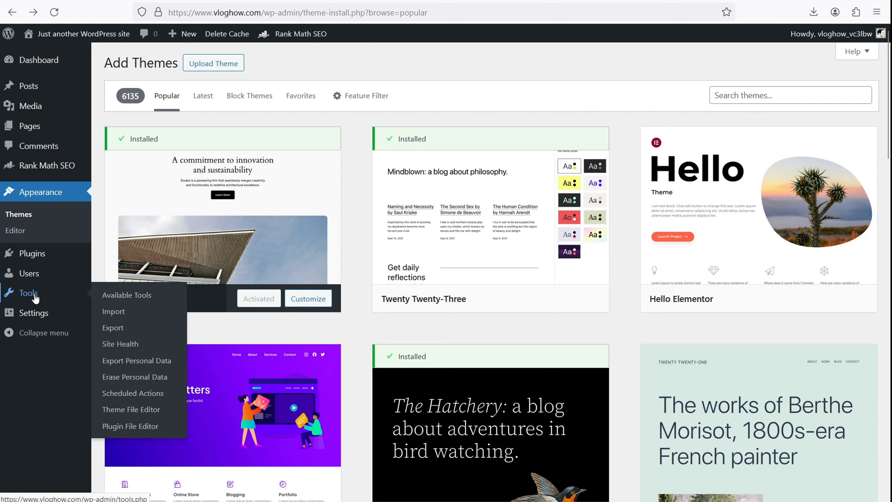
left_click(131, 410)
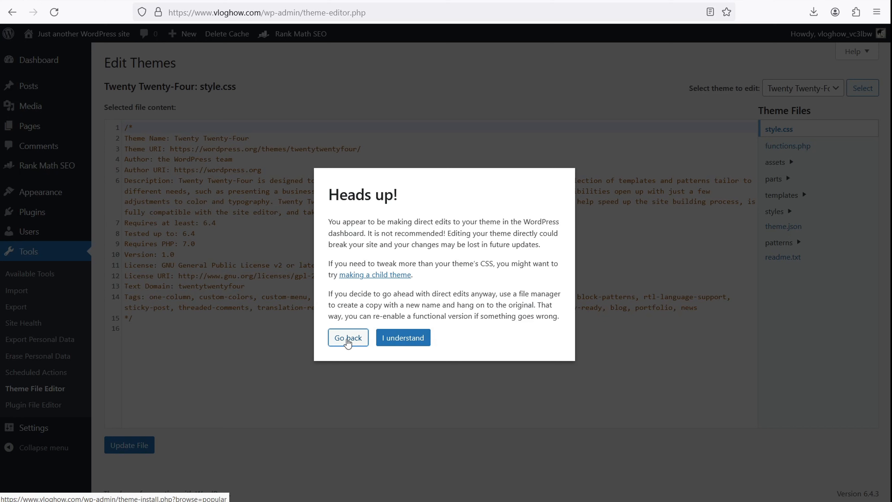
left_click(412, 338)
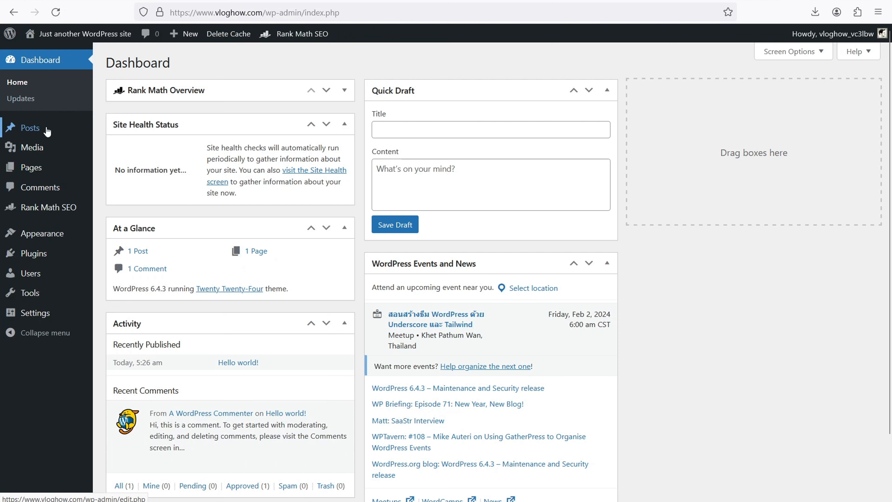
Create a new post, close the welcome guide, and title it 'Title of Blog'.
left_click(40, 132)
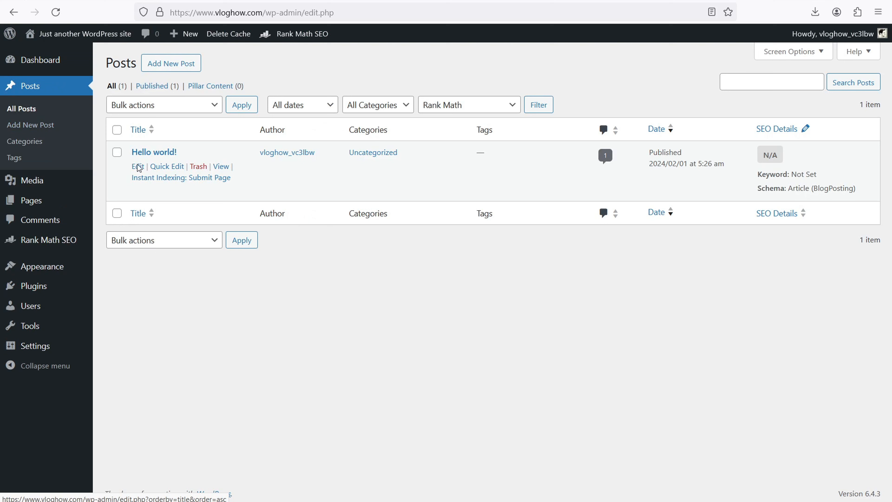
left_click(167, 69)
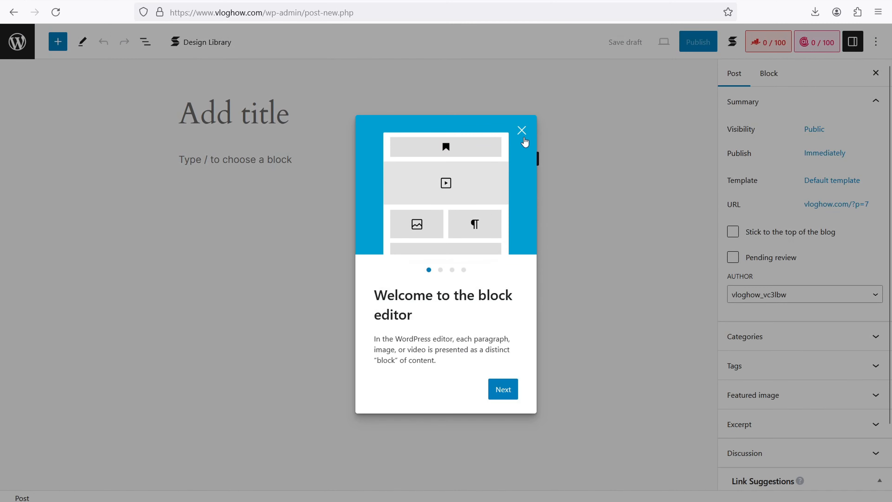
left_click(522, 131)
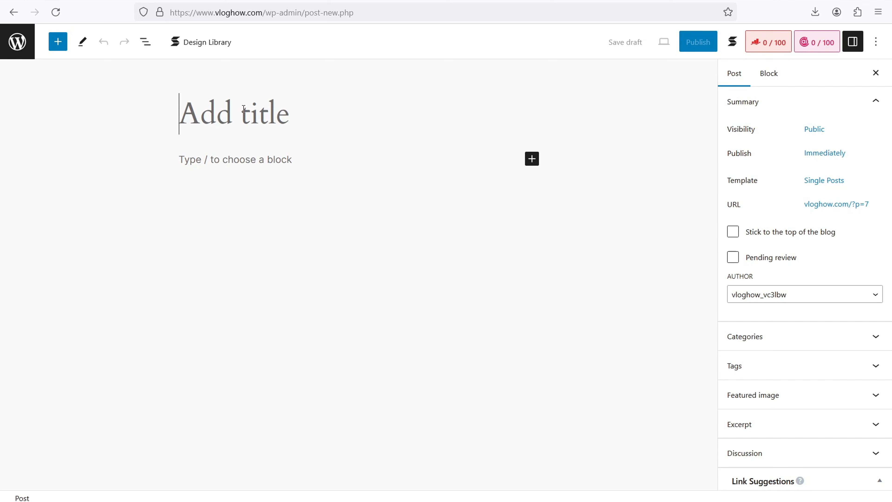
type("Title of Blog")
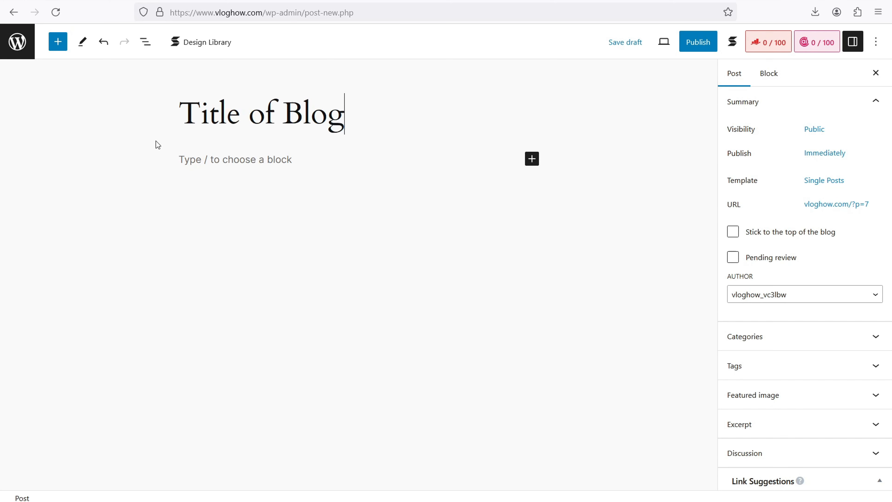
Type 'Writing' in the first paragraph, then open the full block library.
left_click(210, 161)
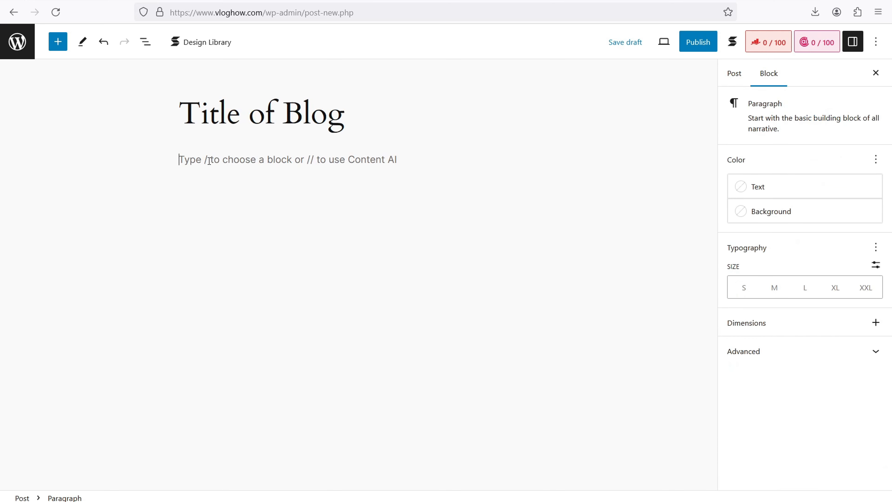
type("Writing")
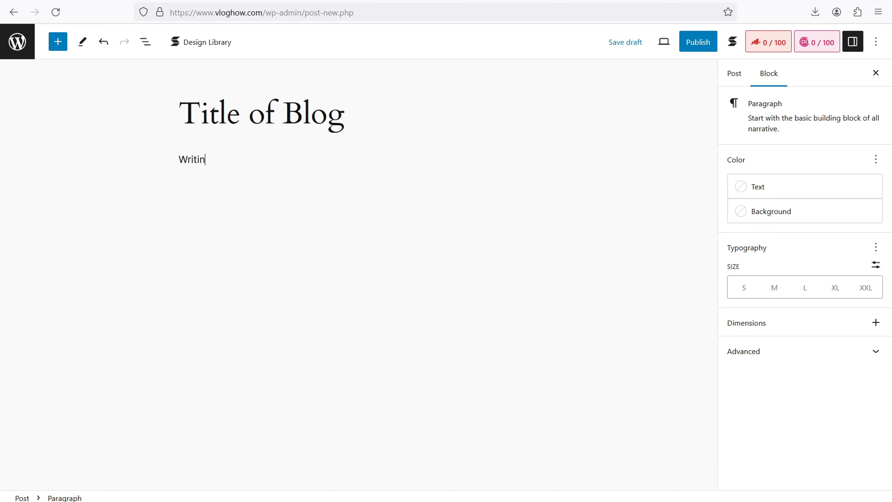
key("Return")
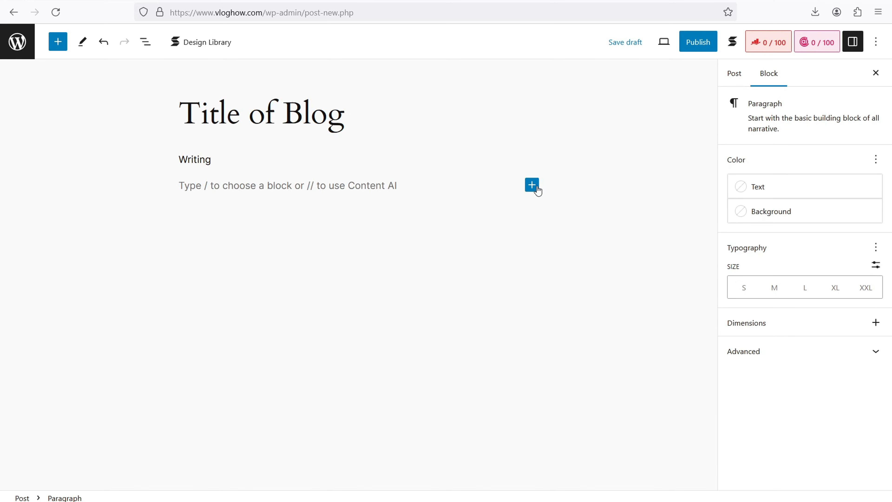
left_click(538, 190)
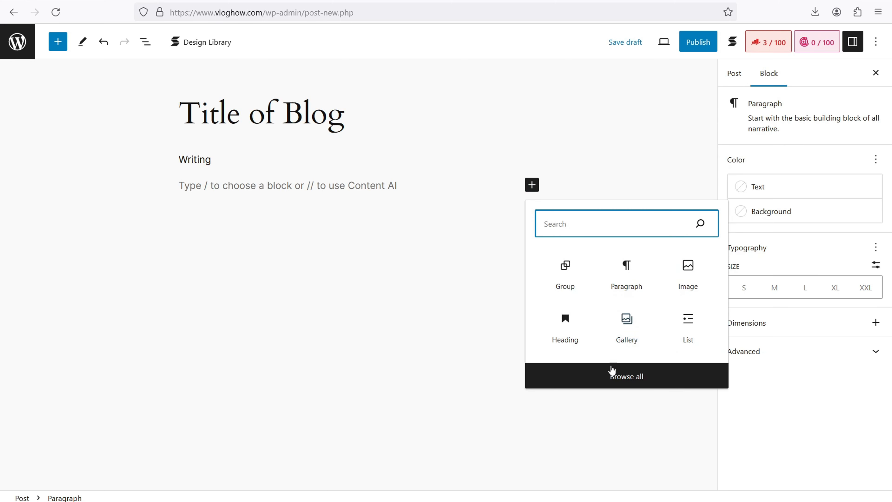
left_click(624, 378)
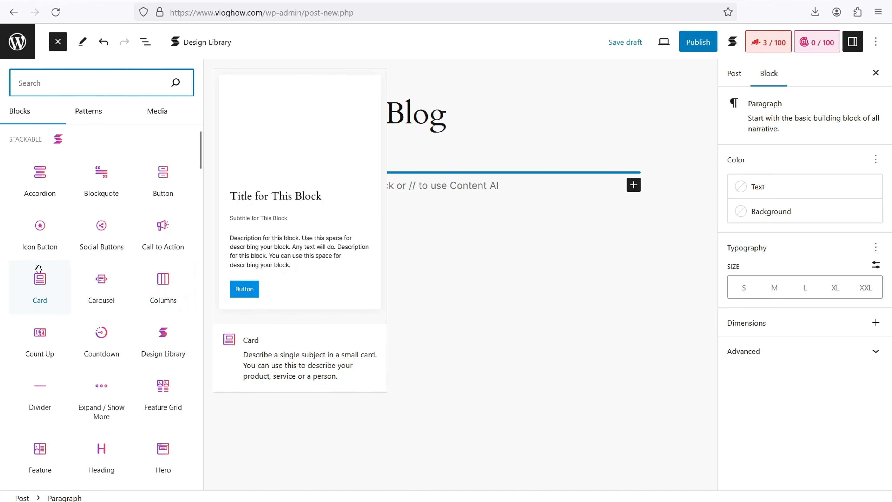
Insert the 'Call to action with image on right' pattern from the Call to Action patterns.
scroll(102, 267, "down", 6)
scroll(101, 267, "down", 8)
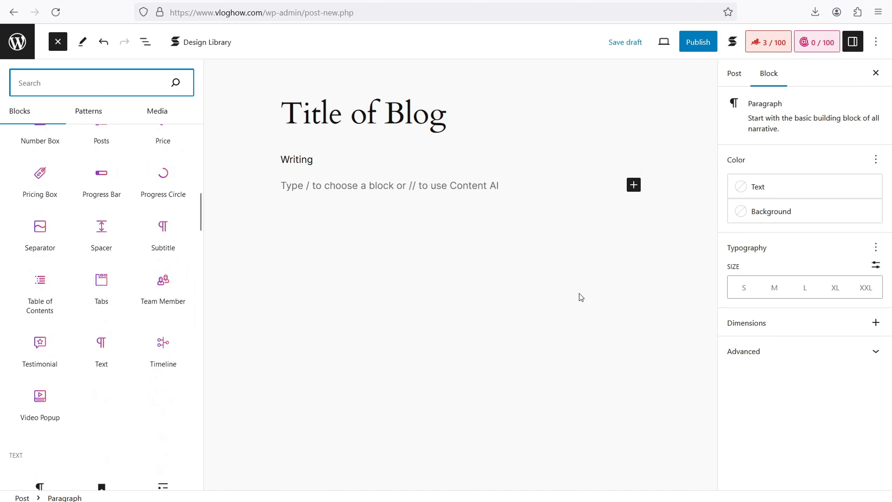
scroll(176, 206, "down", 10)
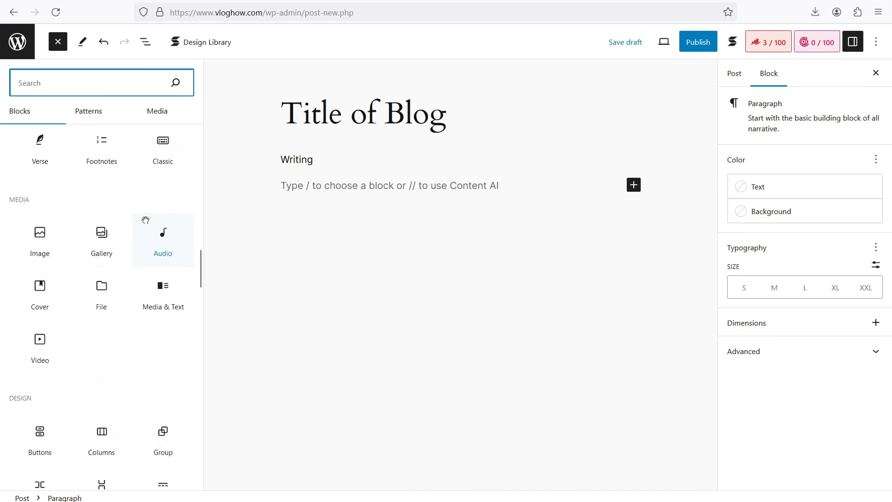
scroll(105, 151, "up", 3)
left_click(86, 115)
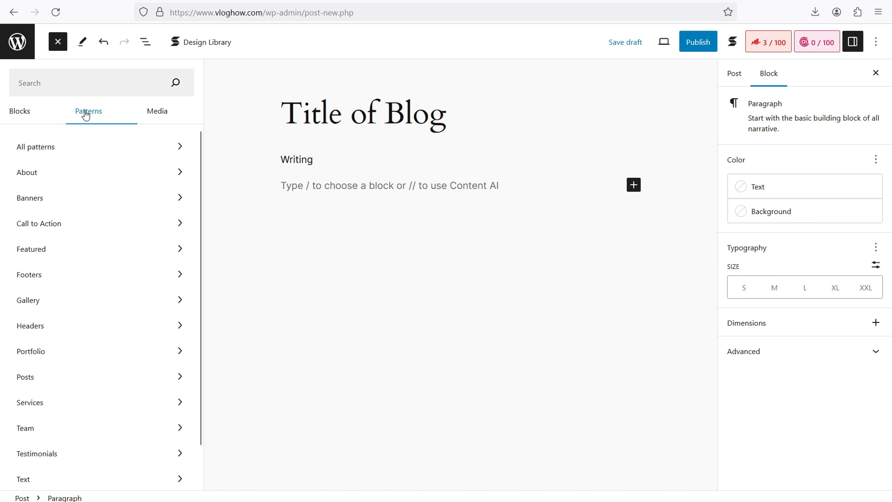
left_click(93, 226)
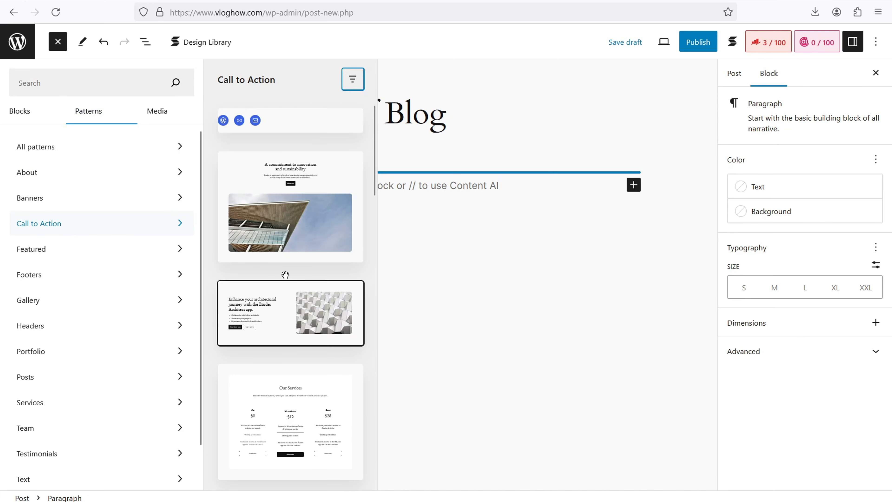
left_click(285, 296)
left_click(510, 179)
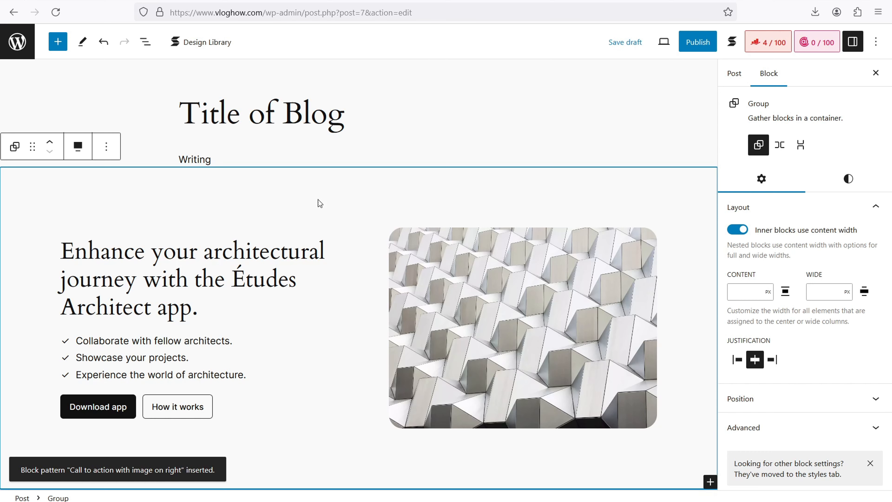
Move the Writing paragraph below the pattern and add empty paragraphs after it.
left_click(228, 150)
left_click(221, 157)
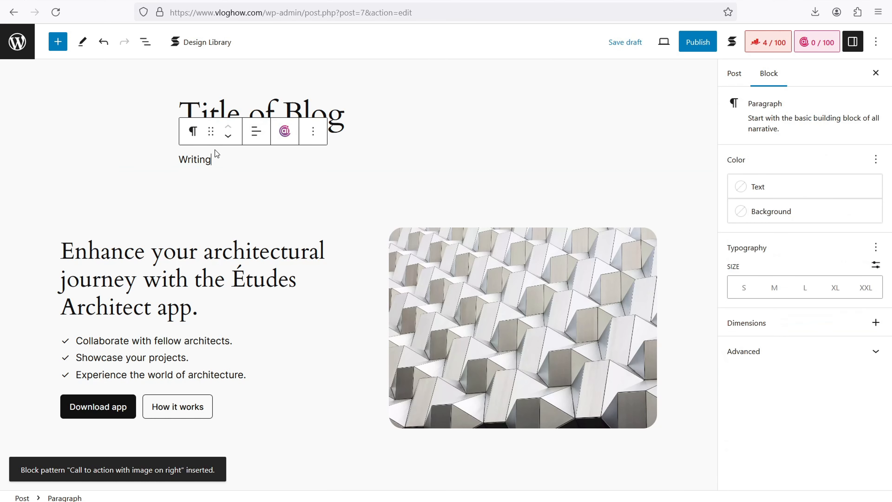
left_click(228, 137)
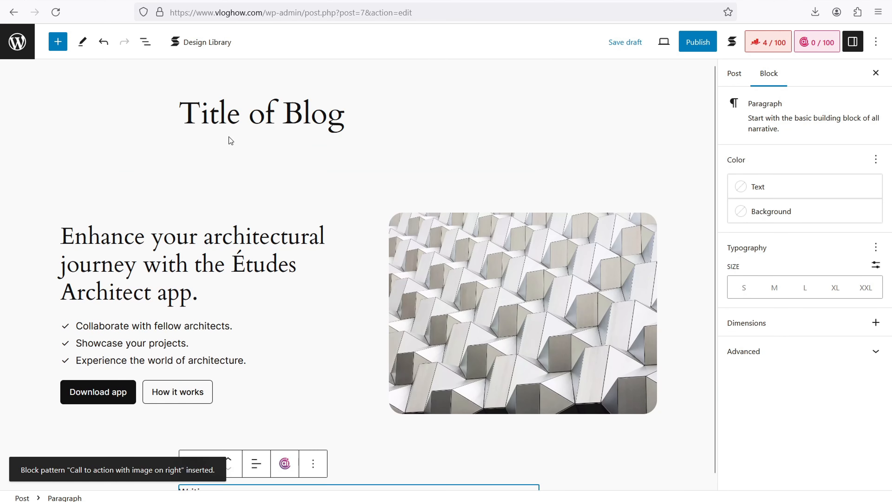
left_click(324, 487)
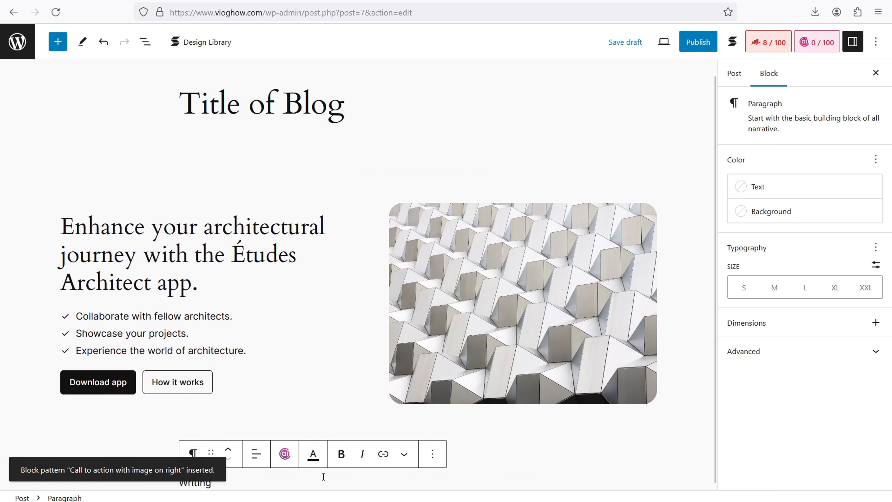
key("Return")
key("Return")
key("Return")
key("Return")
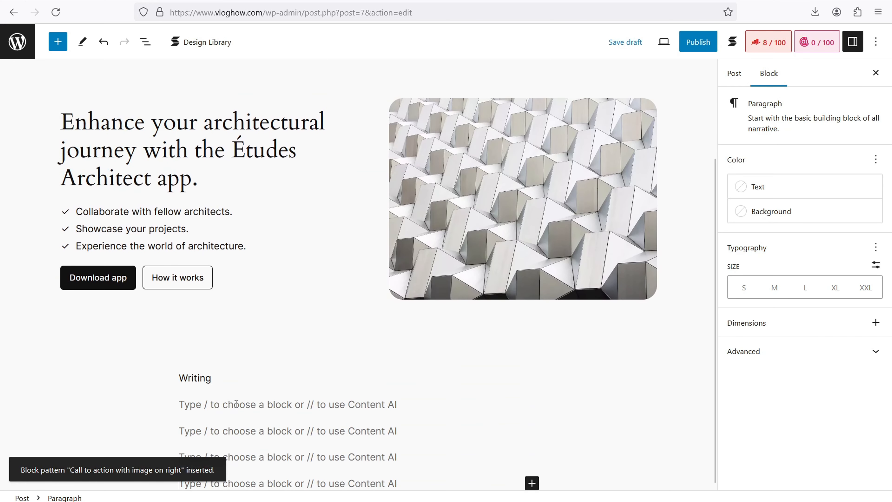
left_click(236, 404)
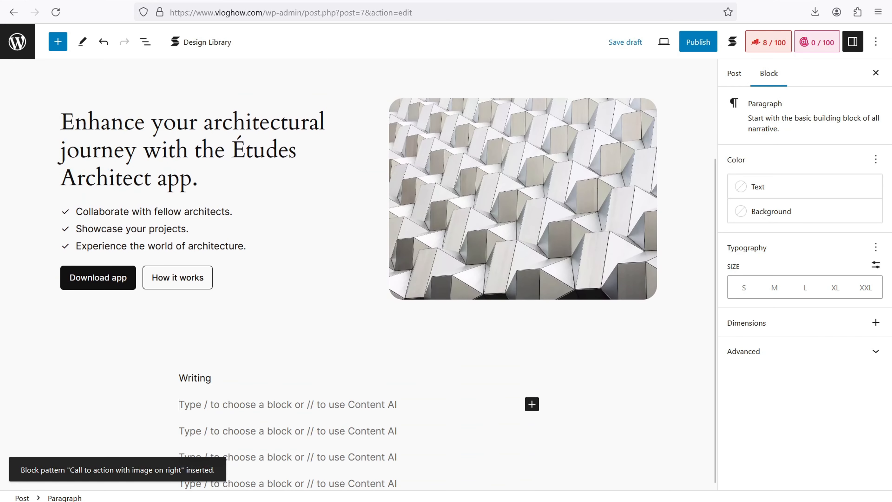
key("ctrl+t")
Open davidutke.com's 'Do Blogger.com Blogs Actually Rank on Google?' article and compare its title with the post.
type("d")
key("Return")
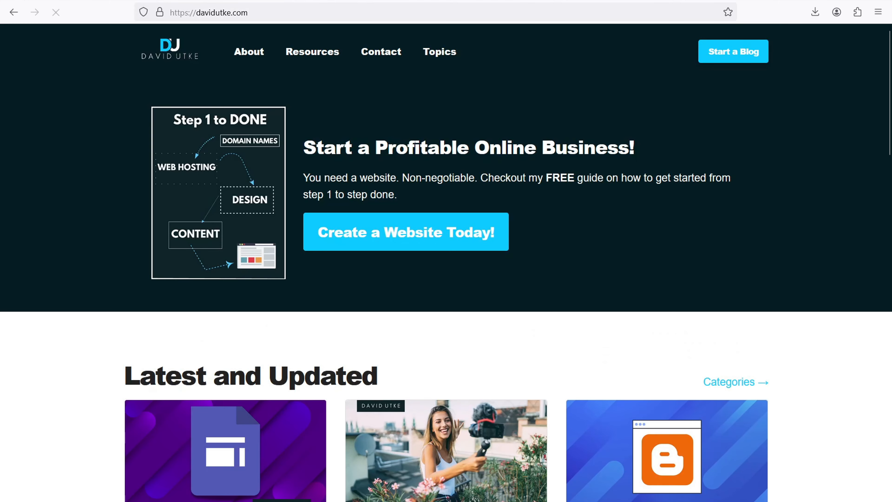
scroll(27, 160, "down", 5)
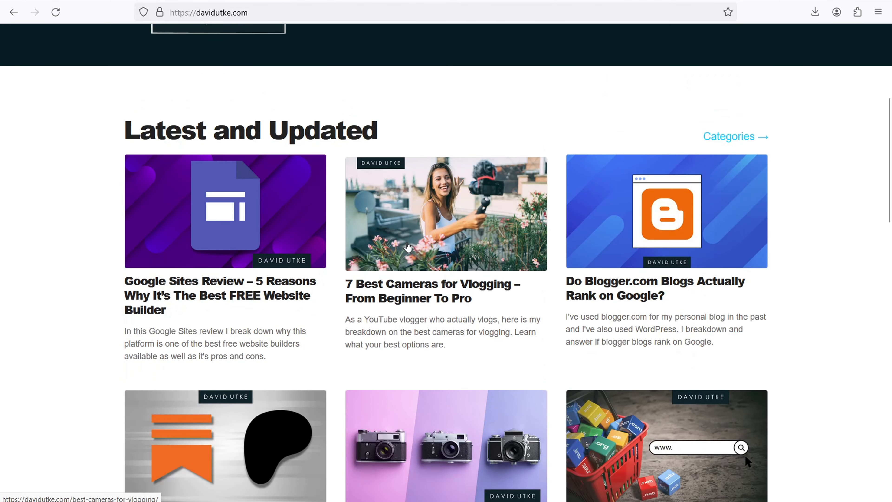
left_click(622, 274)
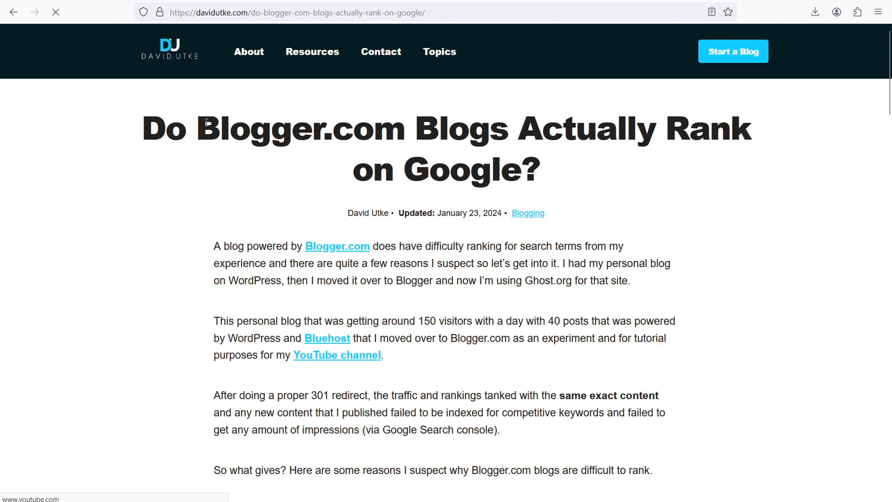
left_click_drag(207, 122, 543, 172)
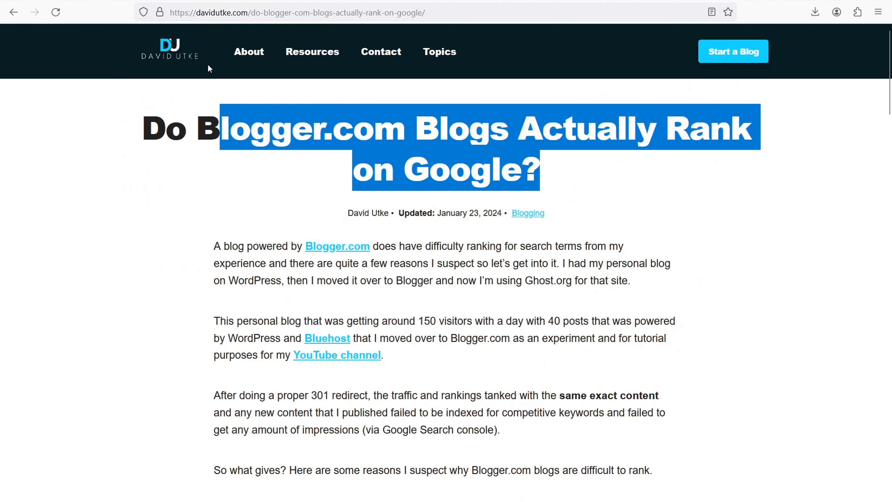
key("alt+Tab")
scroll(319, 133, "up", 3)
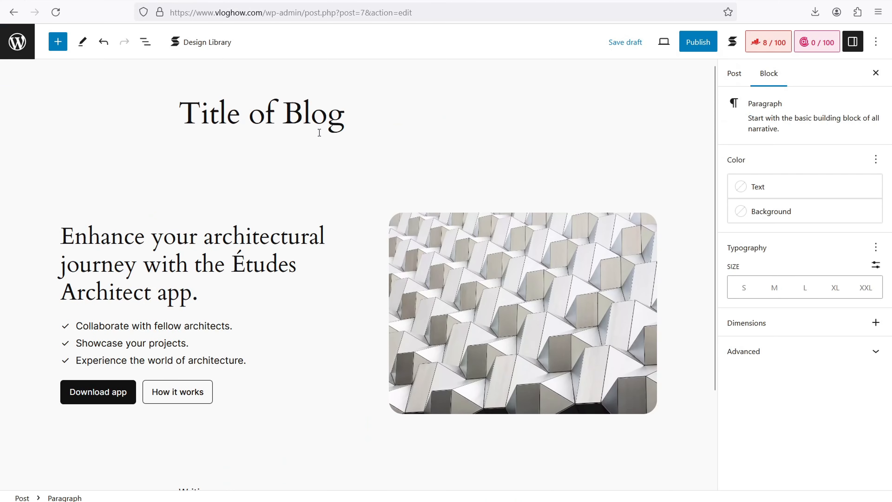
left_click(380, 114)
key("alt+Tab")
Scroll through the article highlighting its section headings, such as 'Lack of trust'.
left_click_drag(225, 250, 501, 430)
scroll(289, 155, "down", 10)
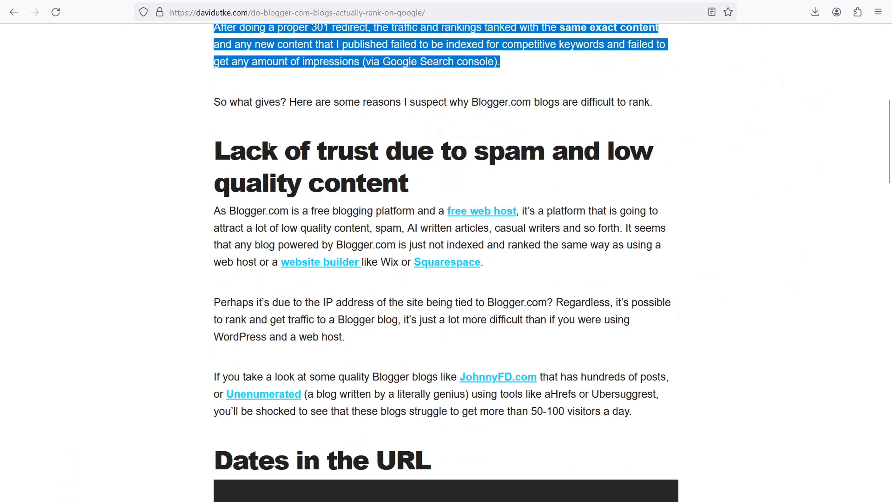
left_click_drag(270, 146, 380, 183)
scroll(334, 171, "down", 20)
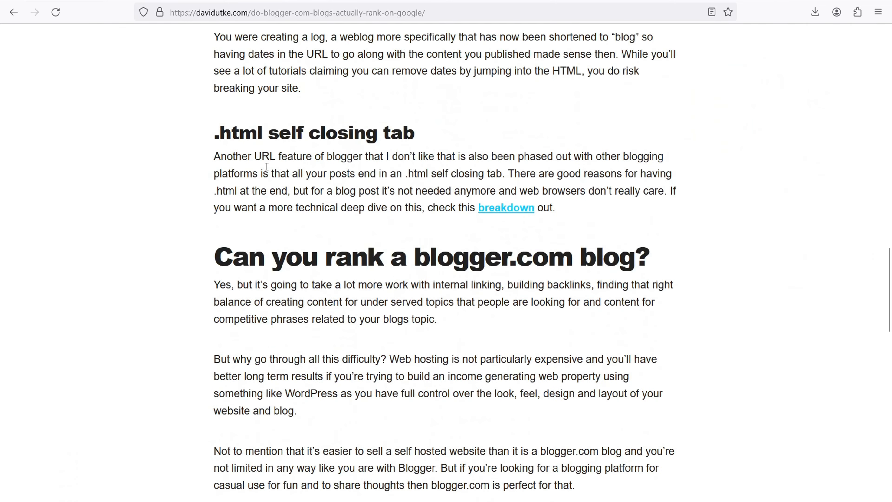
left_click_drag(257, 133, 390, 133)
left_click_drag(265, 257, 430, 257)
scroll(335, 202, "down", 6)
scroll(342, 251, "down", 7)
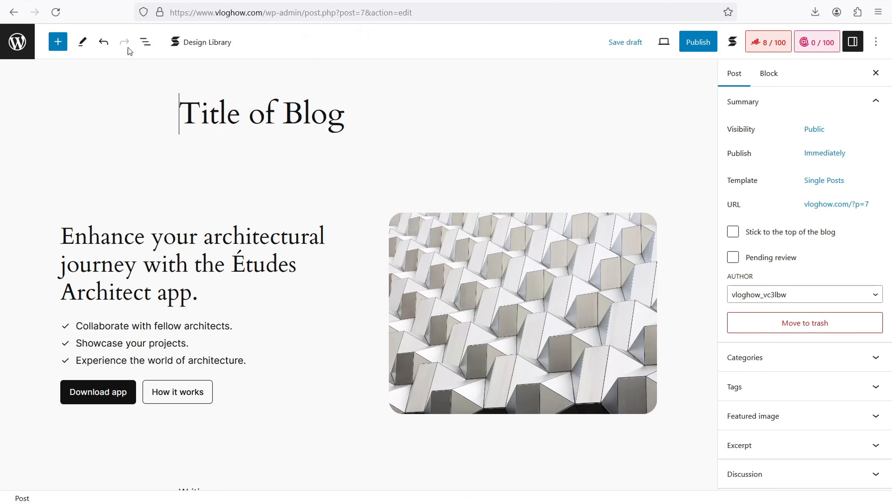
scroll(271, 281, "down", 3)
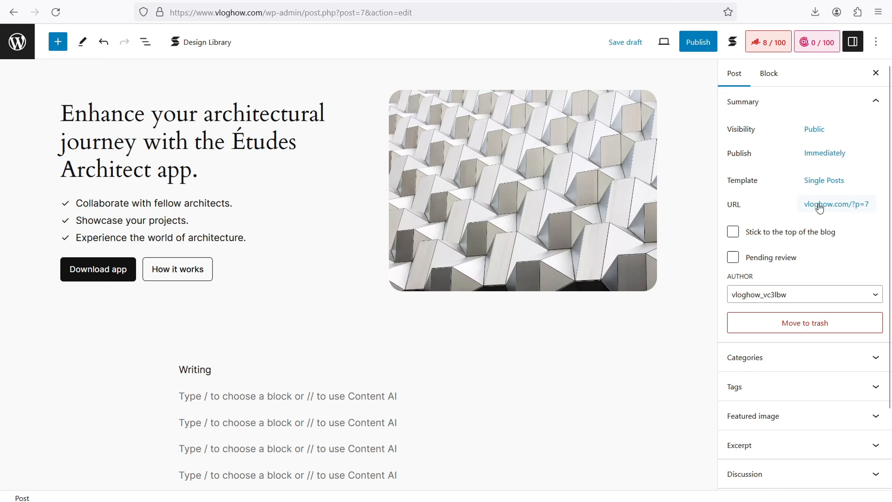
Open the admin in a new tab and go to Settings > Permalinks.
right_click(19, 45)
left_click(37, 56)
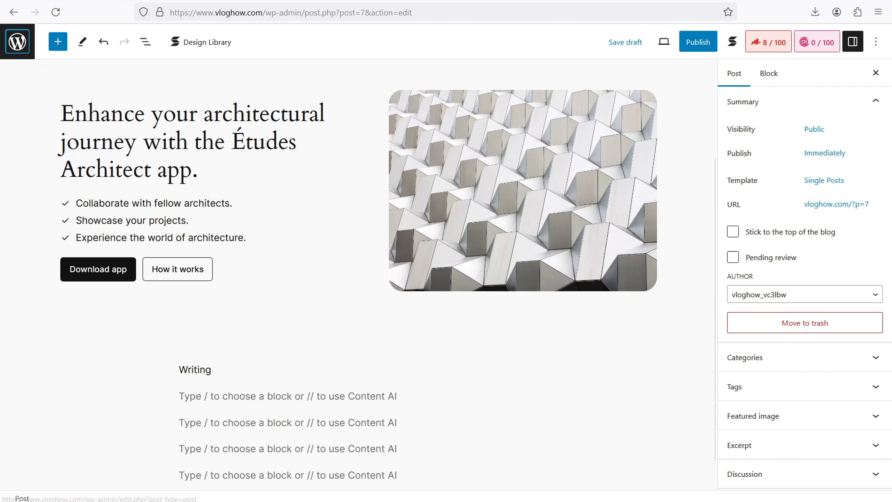
key("ctrl+Tab")
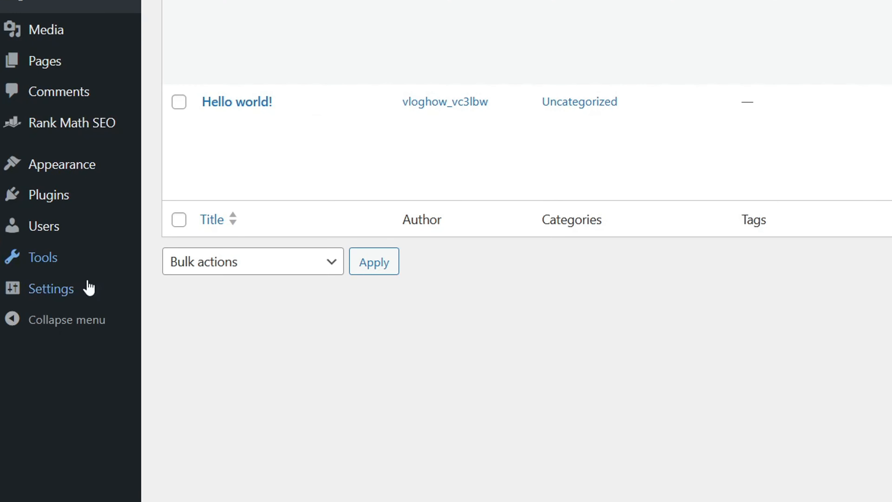
mouse_move(69, 292)
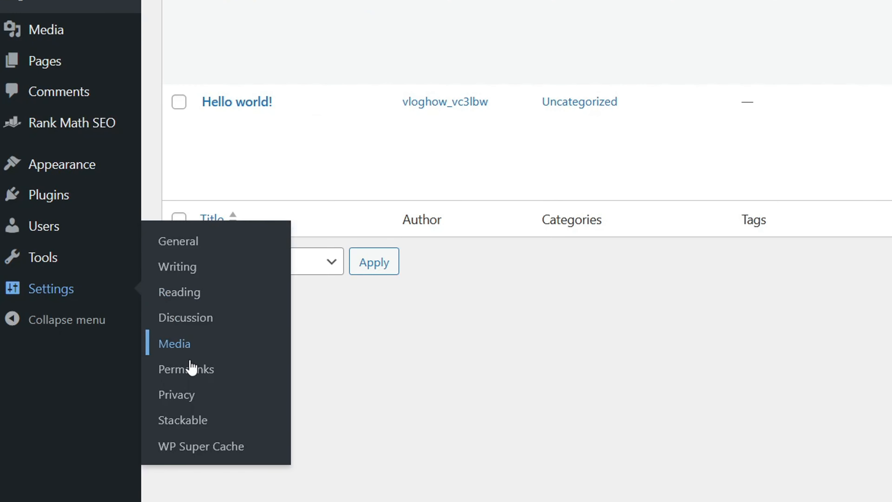
left_click(193, 369)
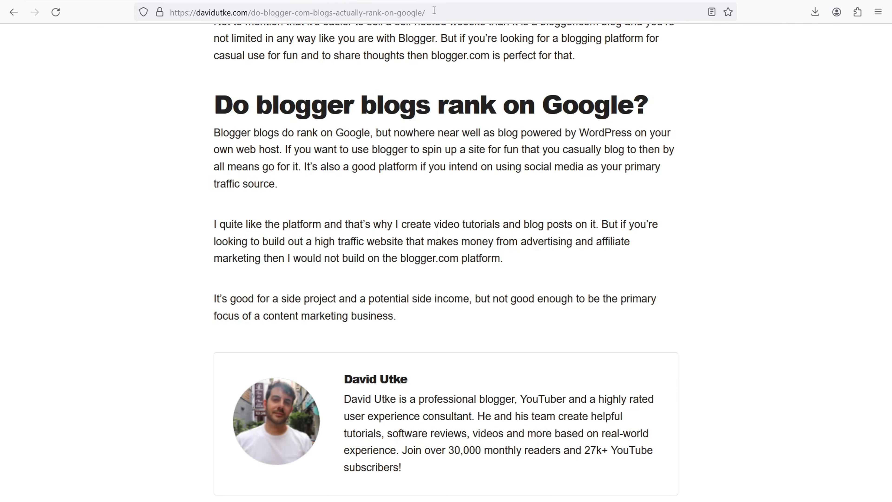
left_click_drag(434, 11, 202, 9)
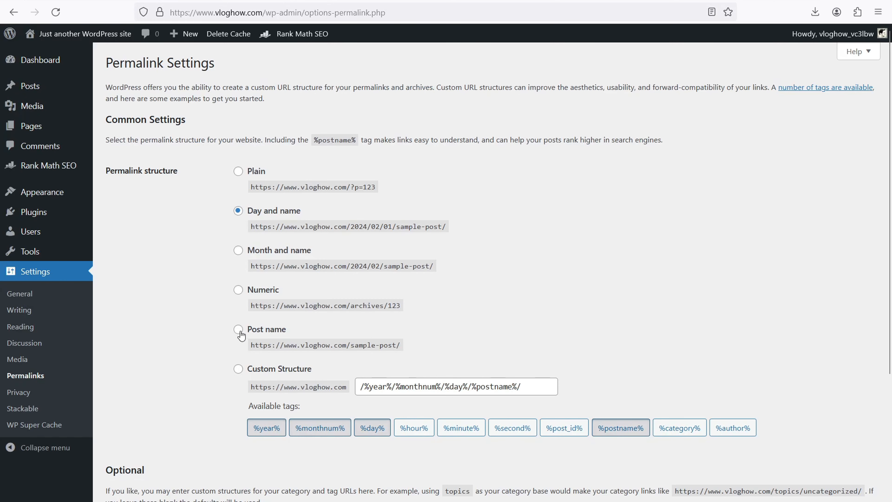
Switch the permalink structure to Post name (/%postname%/) and save the changes.
left_click(238, 330)
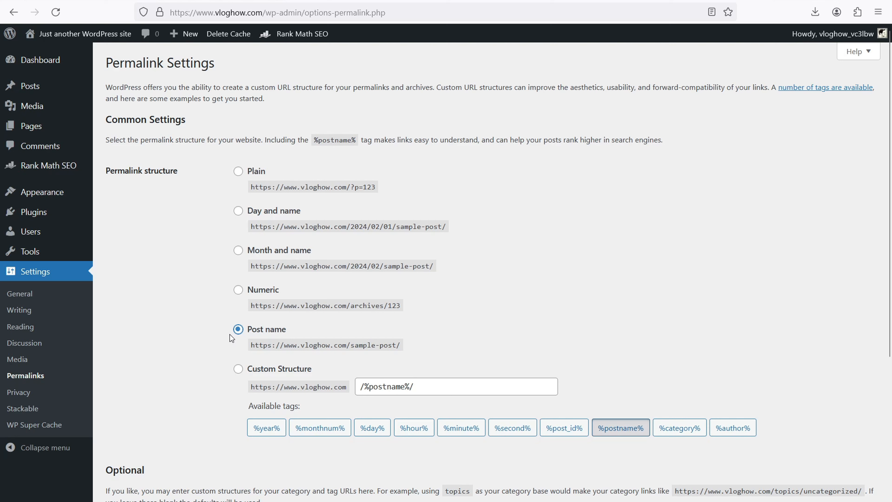
scroll(191, 267, "down", 5)
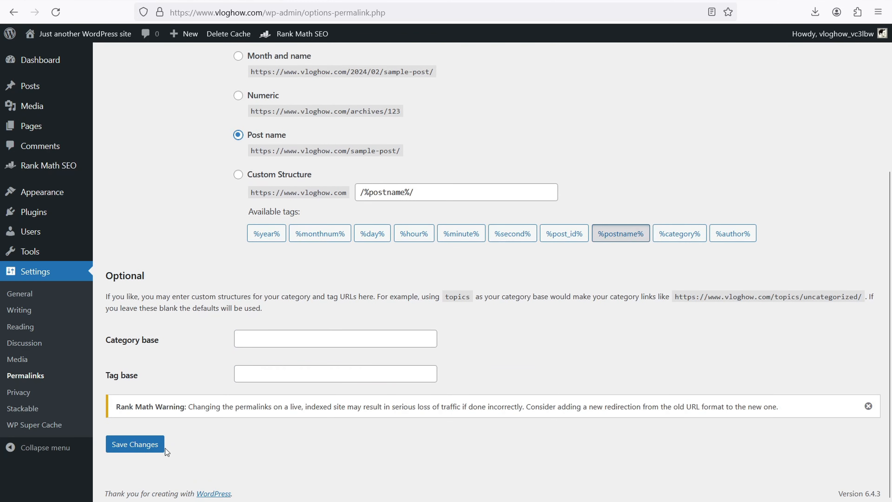
left_click(143, 446)
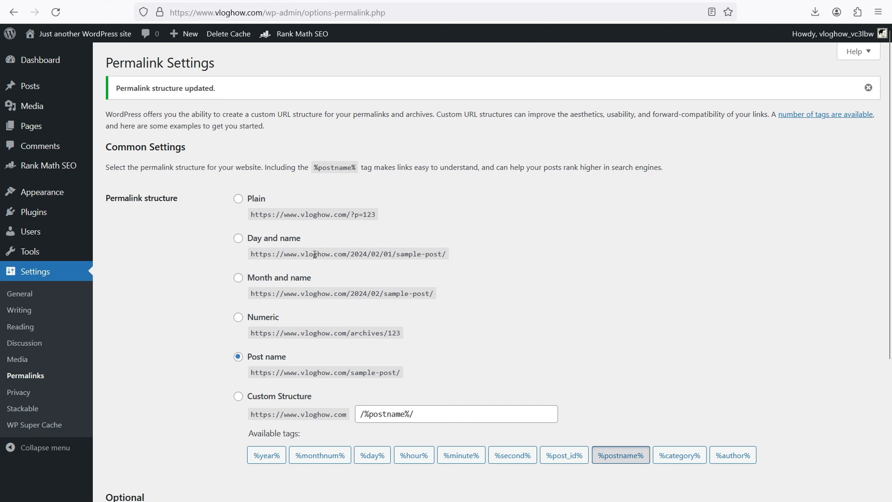
left_click_drag(313, 254, 445, 262)
left_click_drag(332, 212, 405, 205)
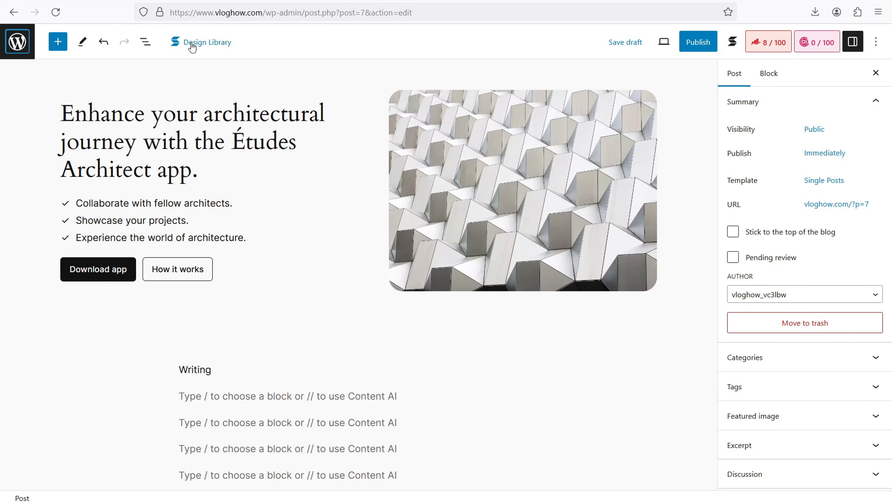
Reload the editor, stay on the page, and save the post as a draft, checking its permalink URL.
left_click(55, 11)
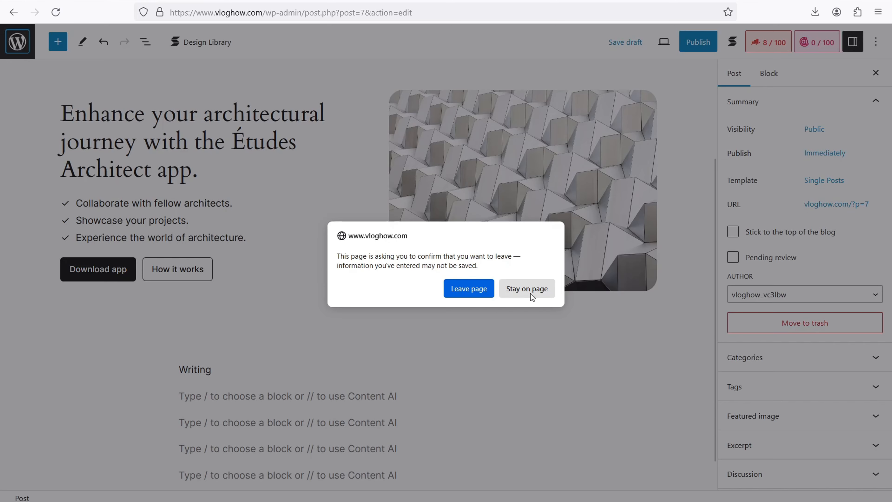
left_click(531, 294)
left_click(625, 42)
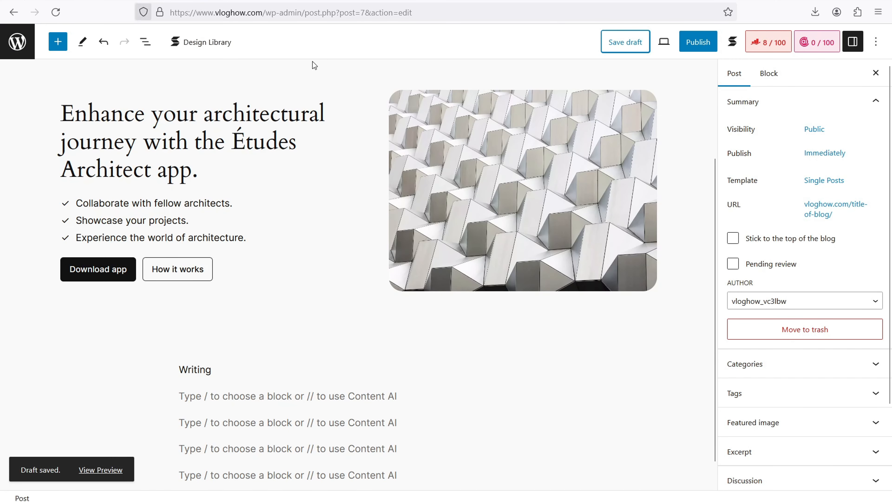
left_click(835, 208)
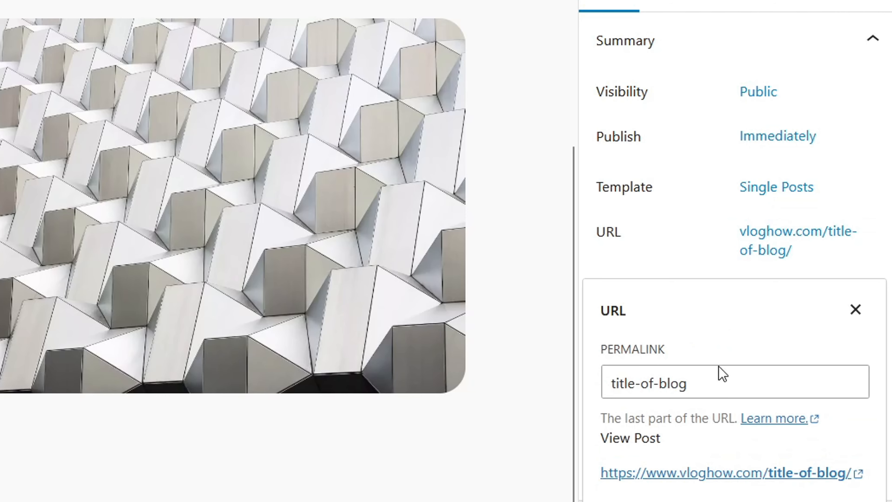
left_click(856, 310)
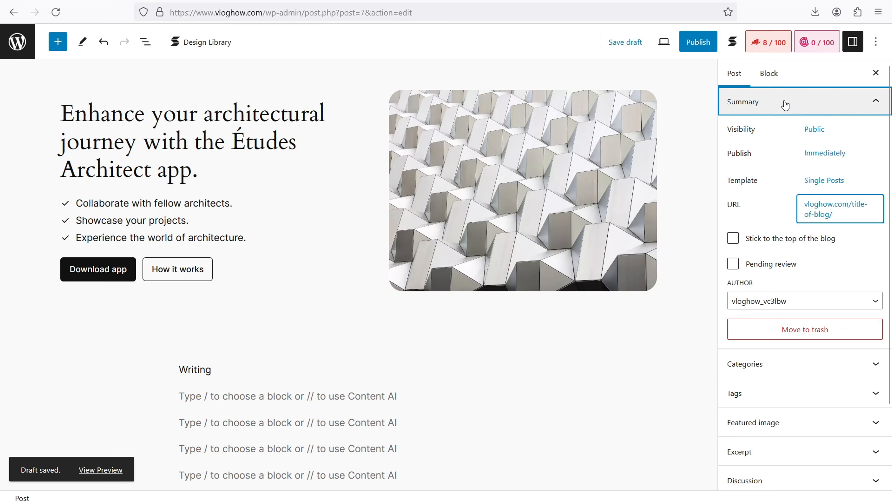
Collapse the post Summary and expand the Categories section to see its categories.
left_click(708, 44)
left_click(794, 137)
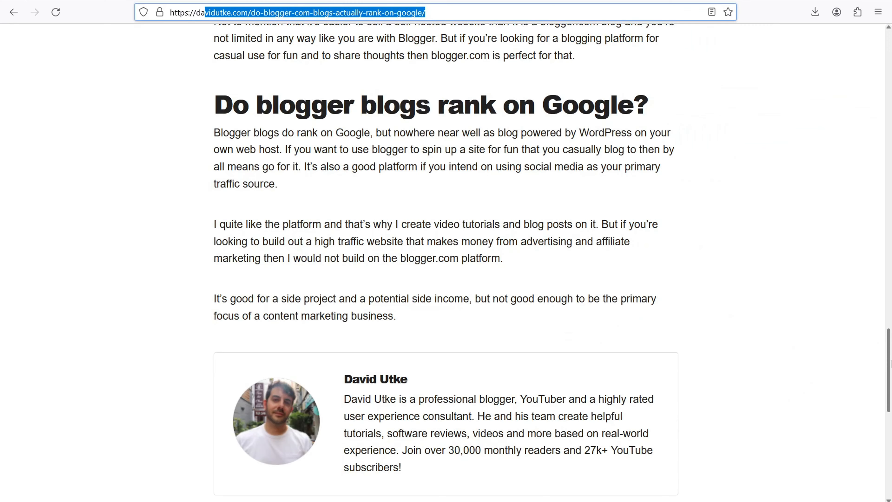
left_click_drag(891, 364, 889, 62)
Browse davidutke.com's Categories page, then return to the WordPress post editor tab.
left_click(168, 48)
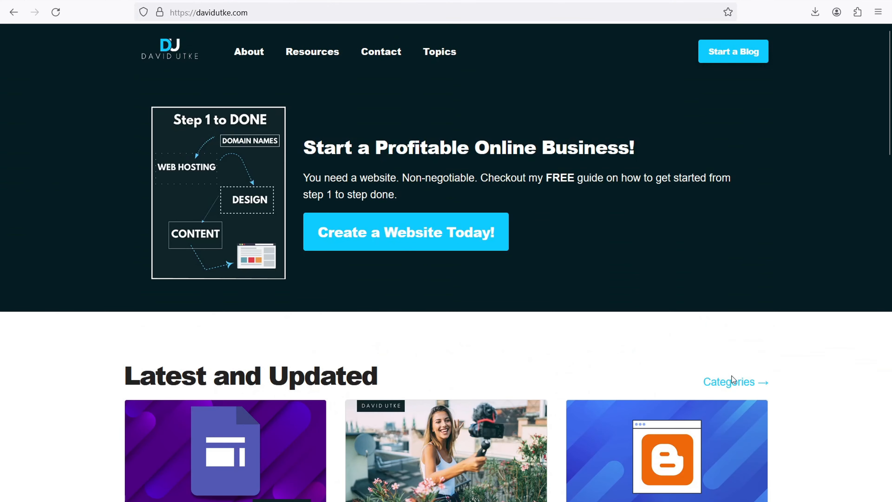
left_click(733, 382)
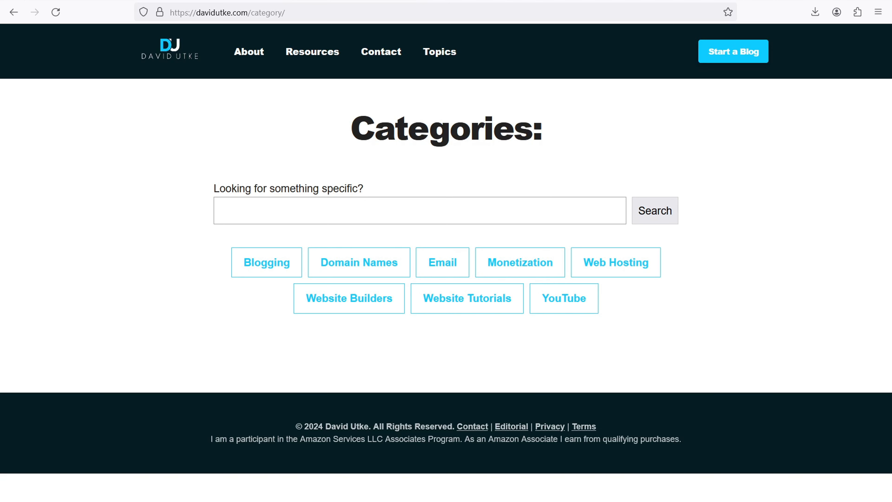
left_click(194, 0)
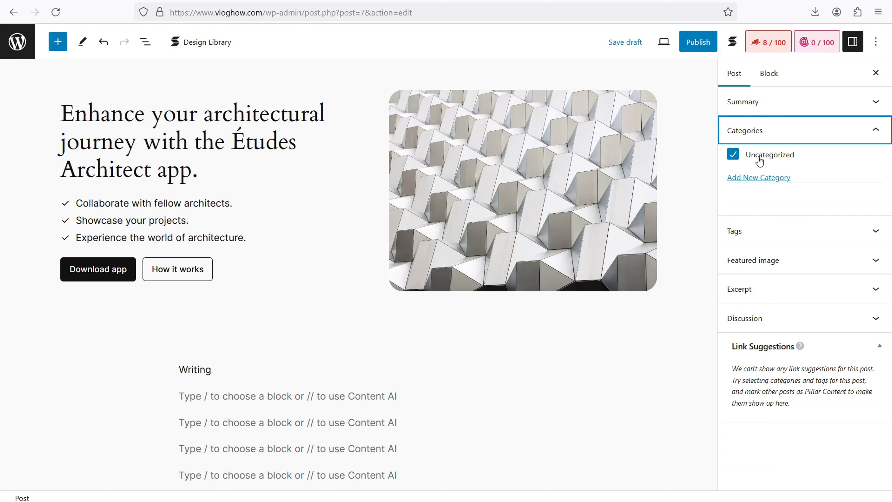
Expand the post's Tags, Featured image and Excerpt sections in the sidebar.
left_click(806, 232)
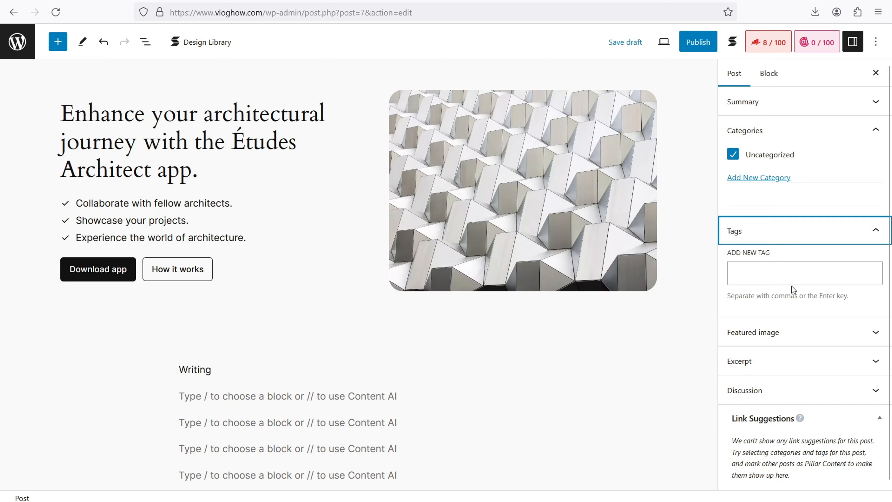
left_click(805, 333)
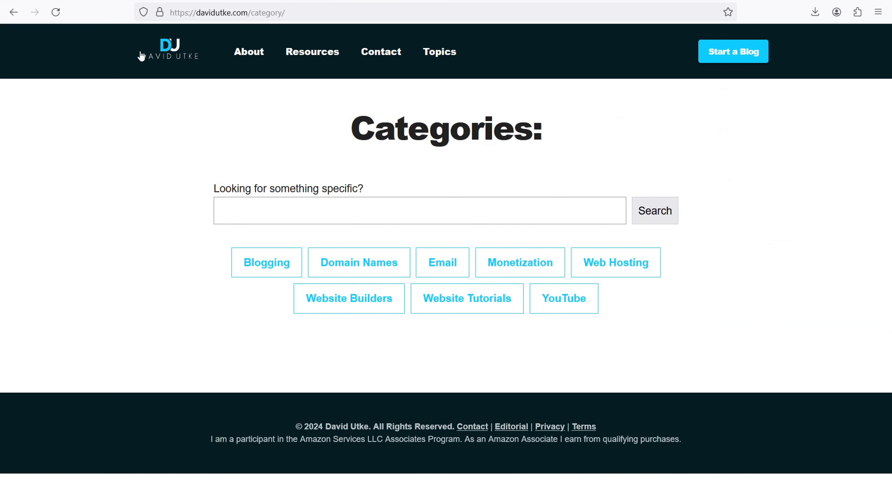
left_click(177, 55)
scroll(746, 456, "down", 6)
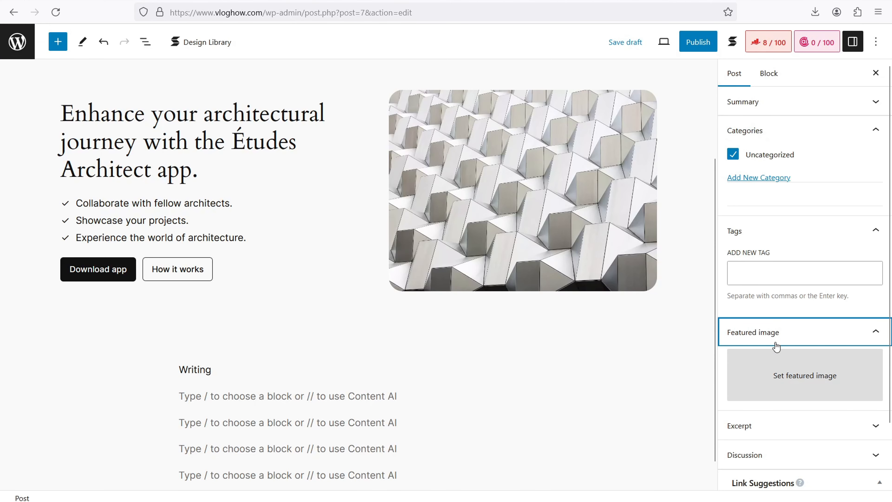
scroll(766, 316, "down", 2)
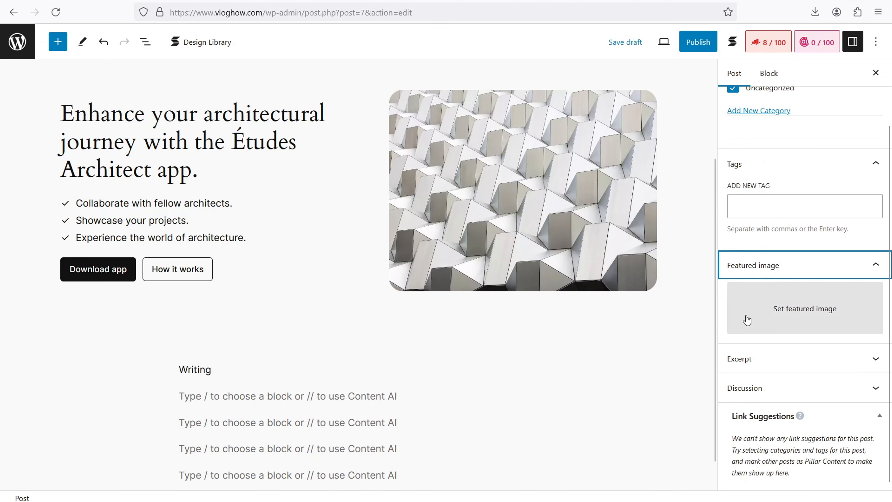
left_click(741, 360)
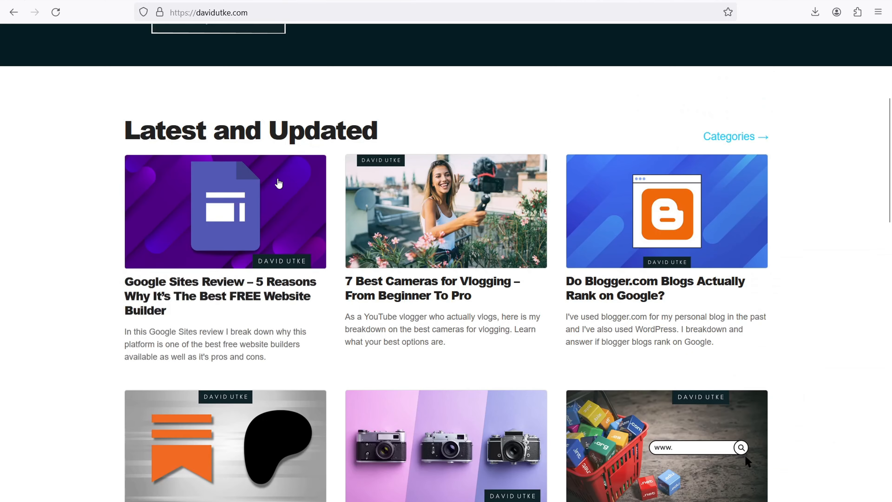
scroll(245, 261, "down", 3)
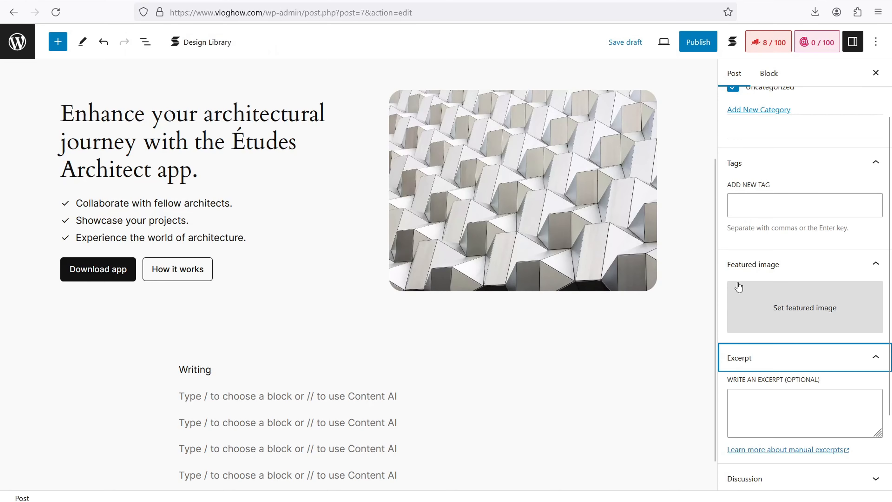
Turn off comments and pingbacks & trackbacks in the post's Discussion settings.
left_click(821, 488)
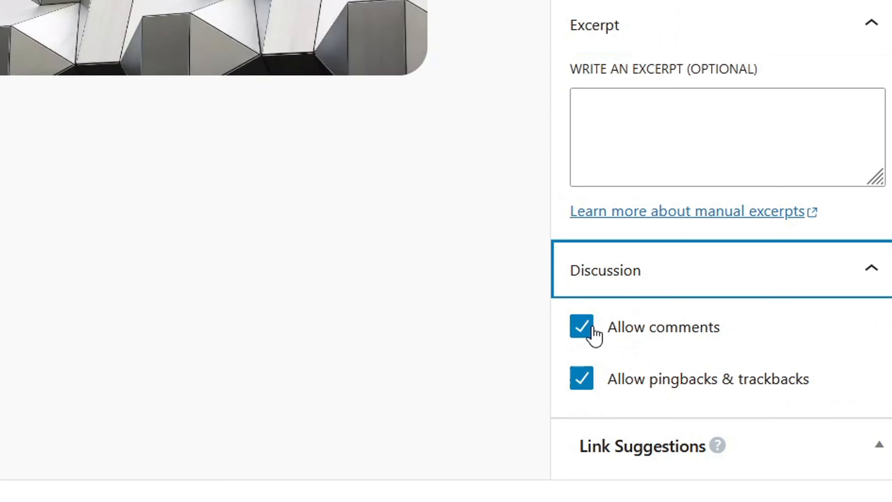
left_click(579, 332)
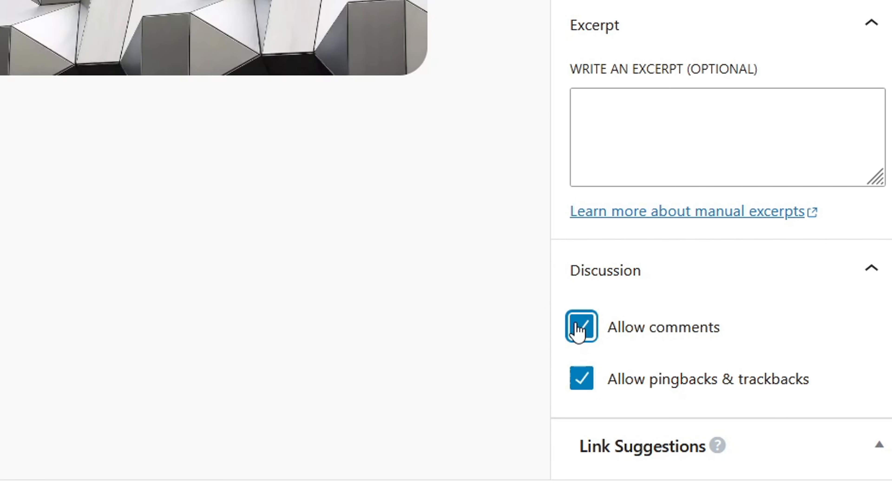
left_click(585, 386)
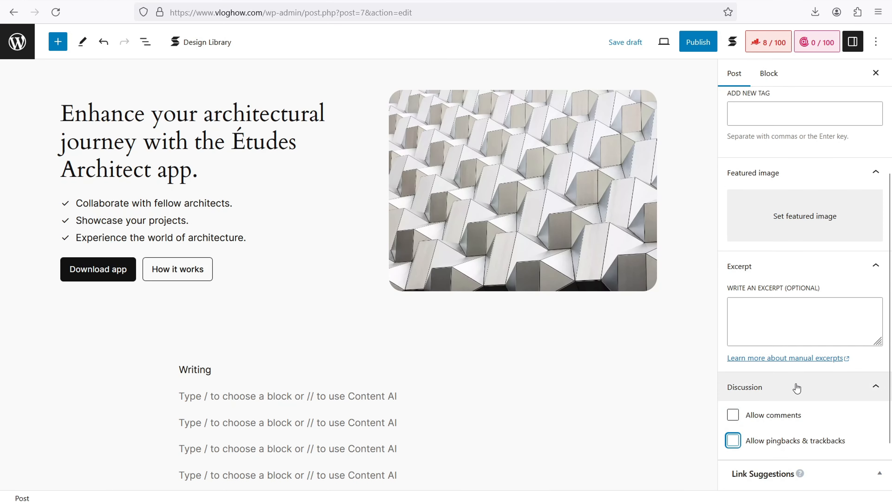
scroll(706, 278, "up", 5)
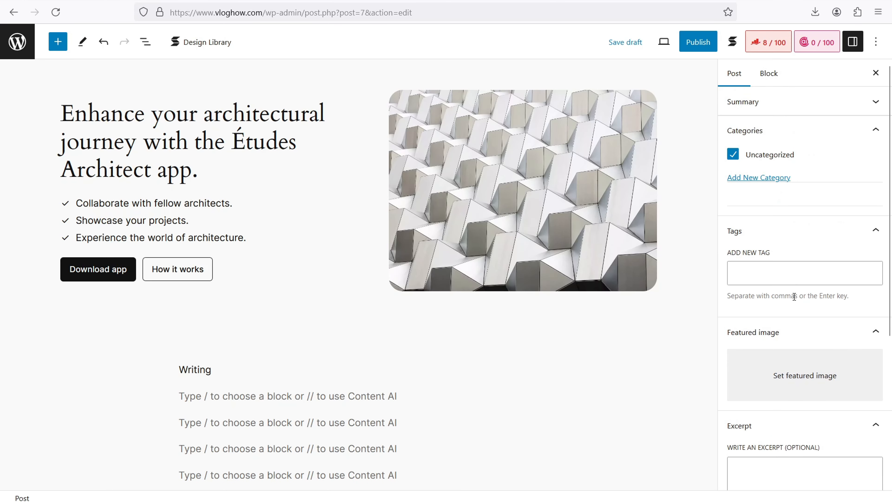
left_click(771, 44)
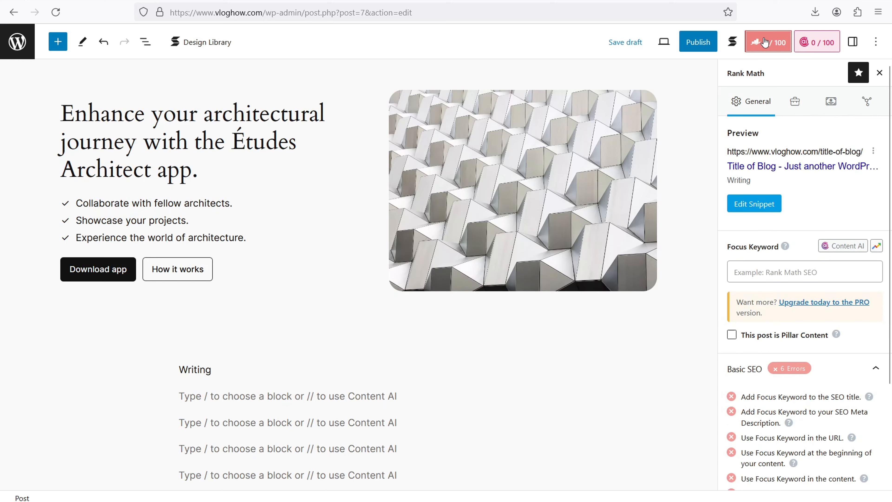
Replace the %title% %sep% %sitename% SEO title with 'Ttitle of the blog post' in the snippet editor.
left_click(758, 206)
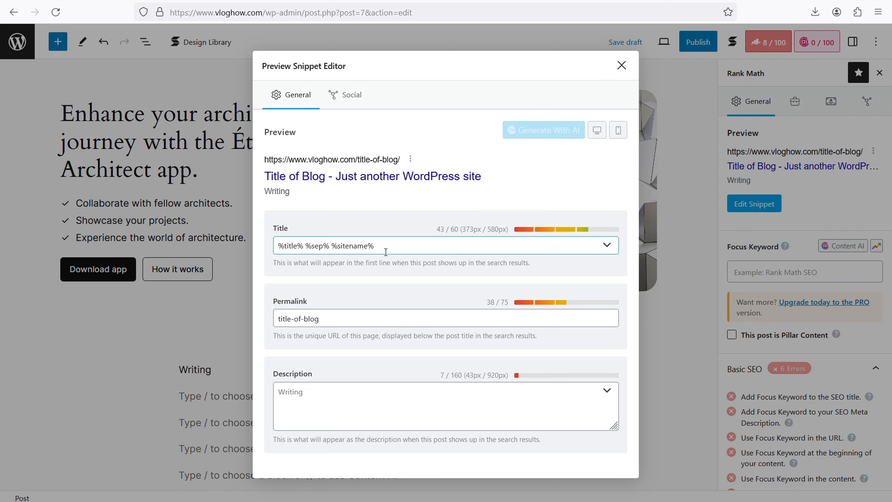
left_click_drag(396, 249, 295, 229)
type("%")
key("BackSpace")
type("Ttitle of the blog post ")
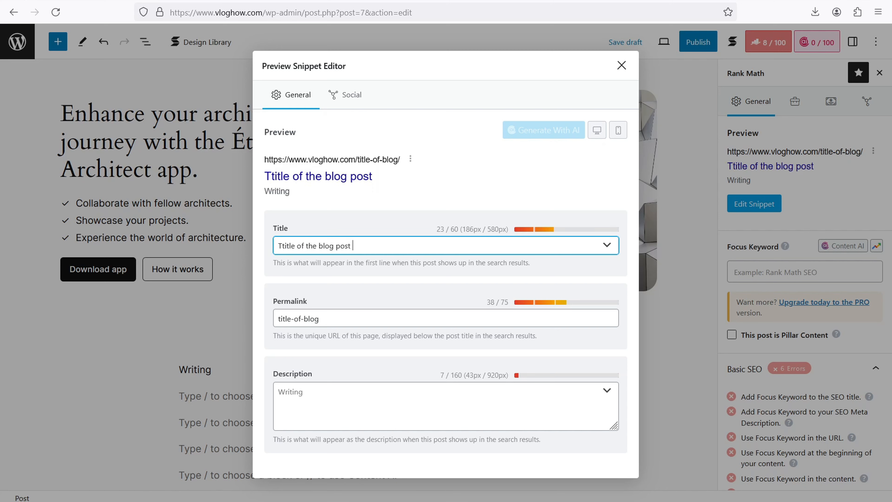
type("| Site")
key("BackSpace")
key("BackSpace")
key("BackSpace")
key("BackSpace")
key("BackSpace")
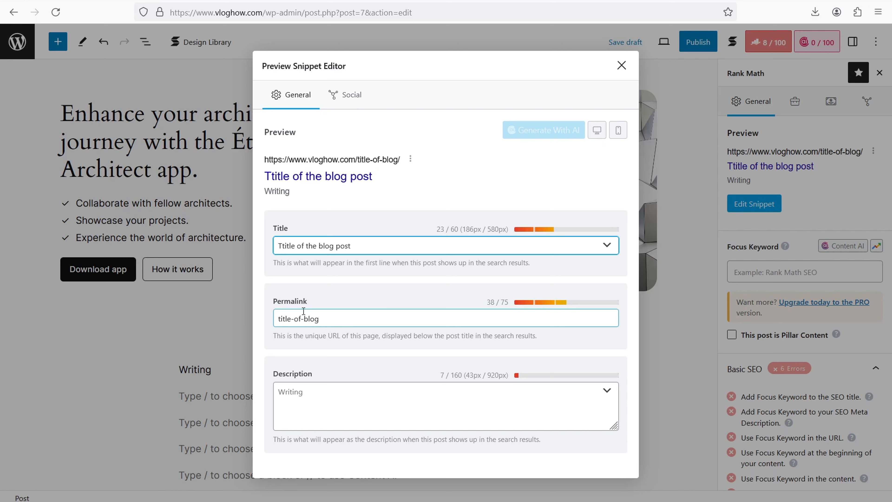
left_click(314, 393)
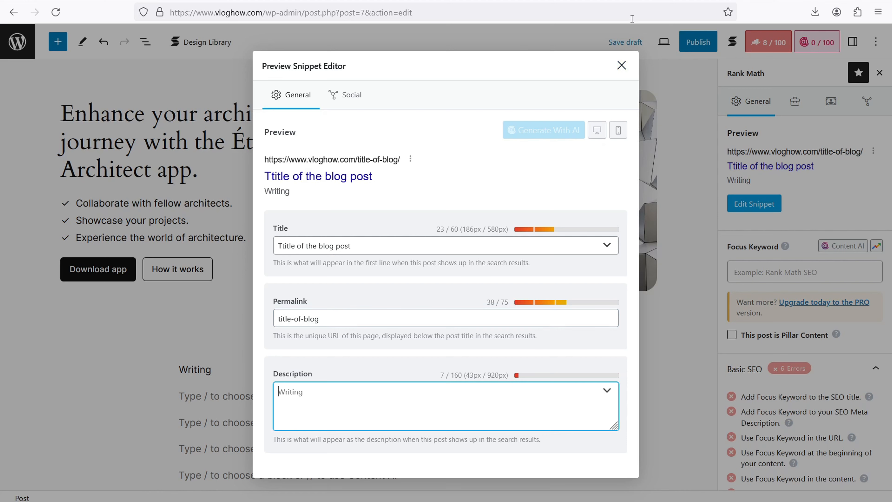
left_click(622, 67)
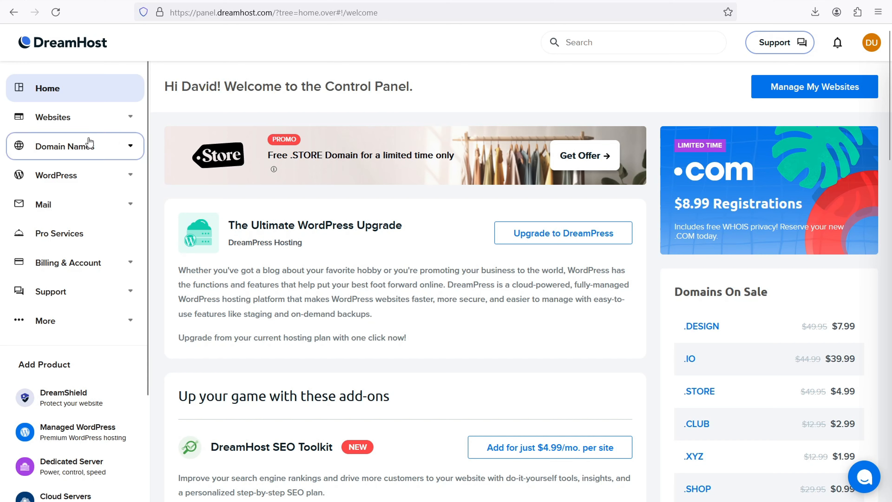
Go to Mail > Manage Email in the DreamHost Panel sidebar and start a new email.
left_click(63, 207)
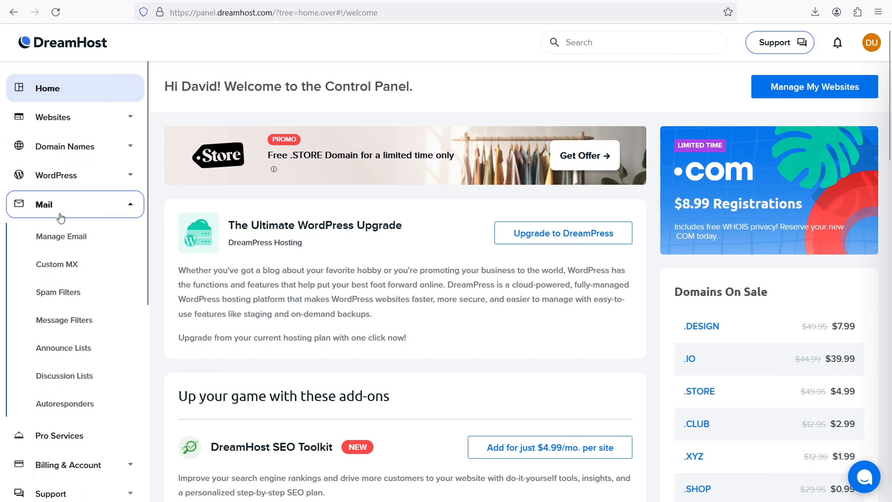
left_click(66, 236)
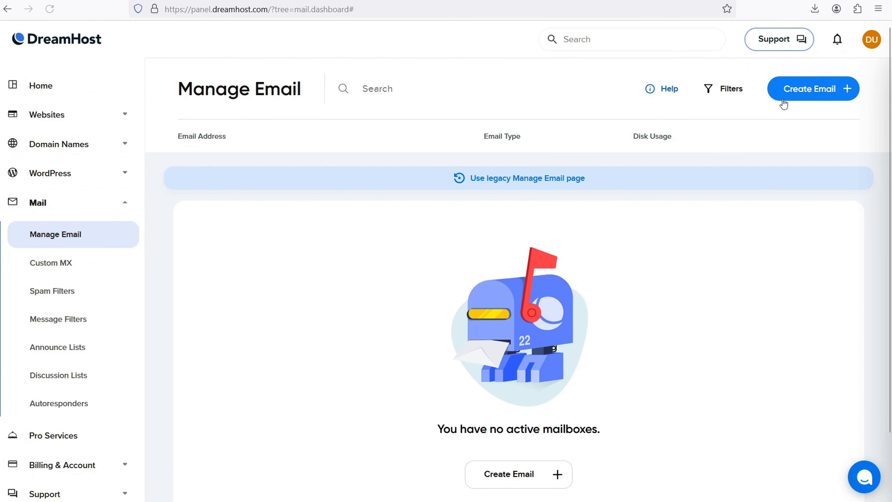
left_click(792, 89)
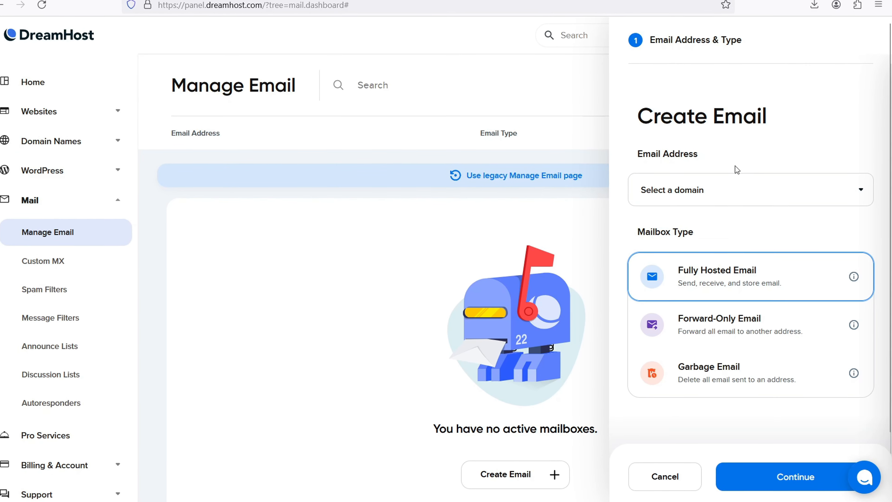
left_click(739, 188)
left_click(704, 225)
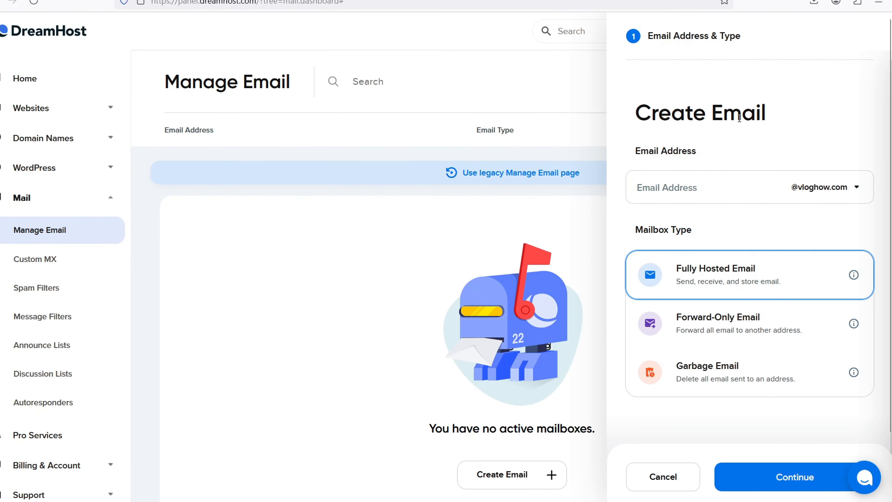
left_click(673, 187)
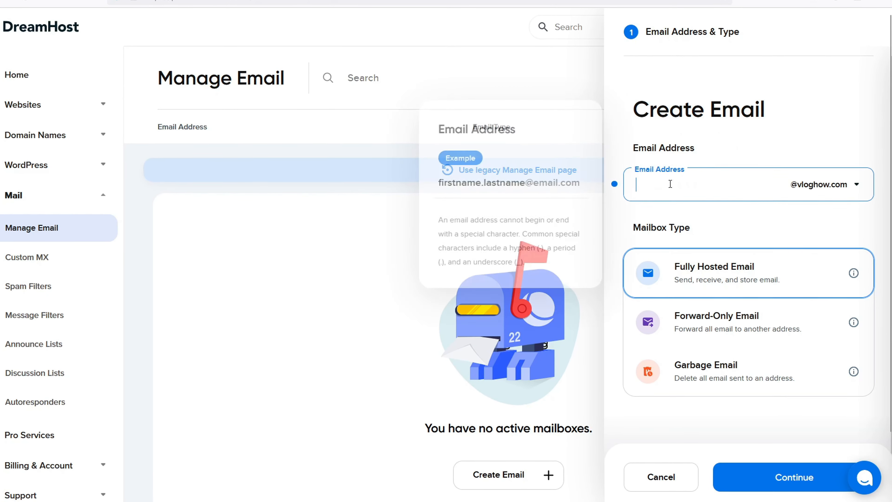
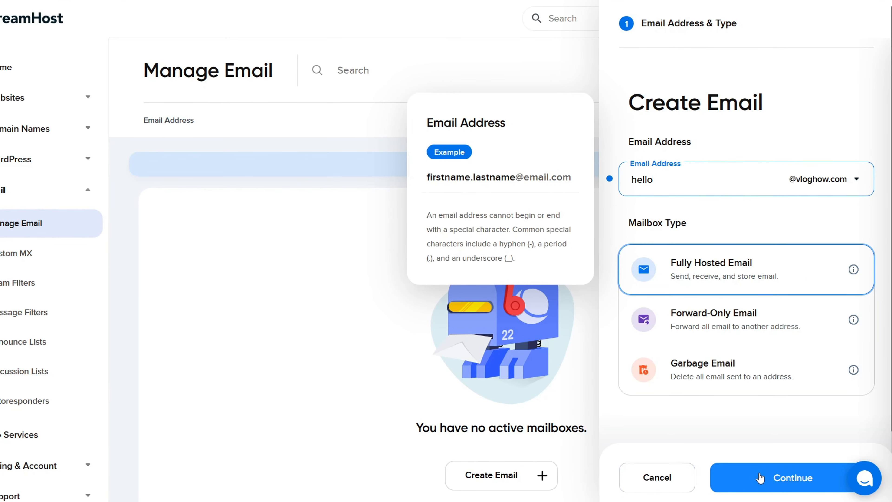
left_click(767, 478)
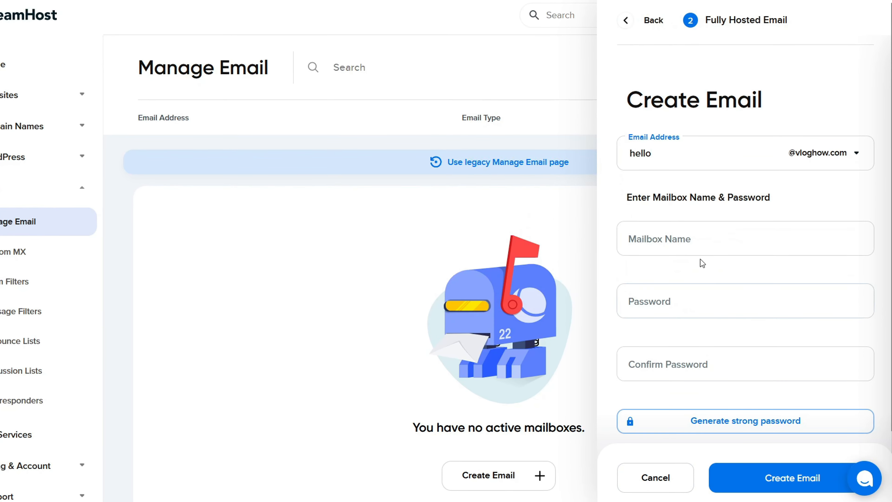
left_click(689, 232)
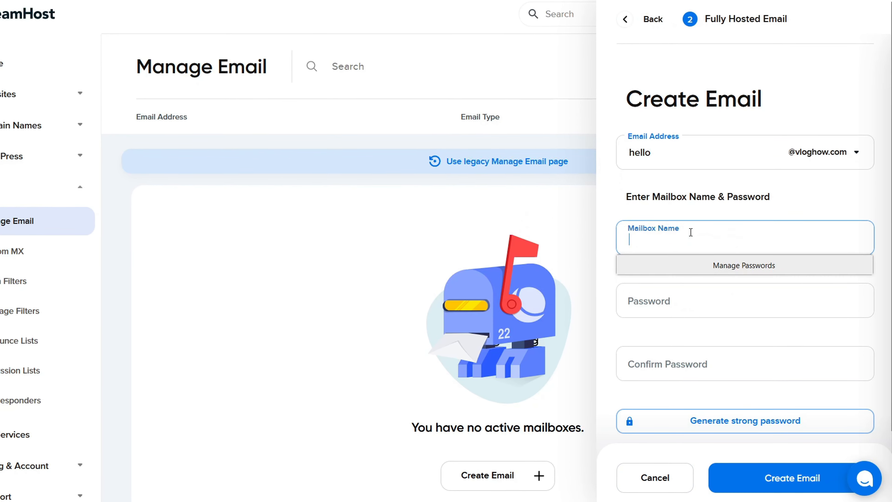
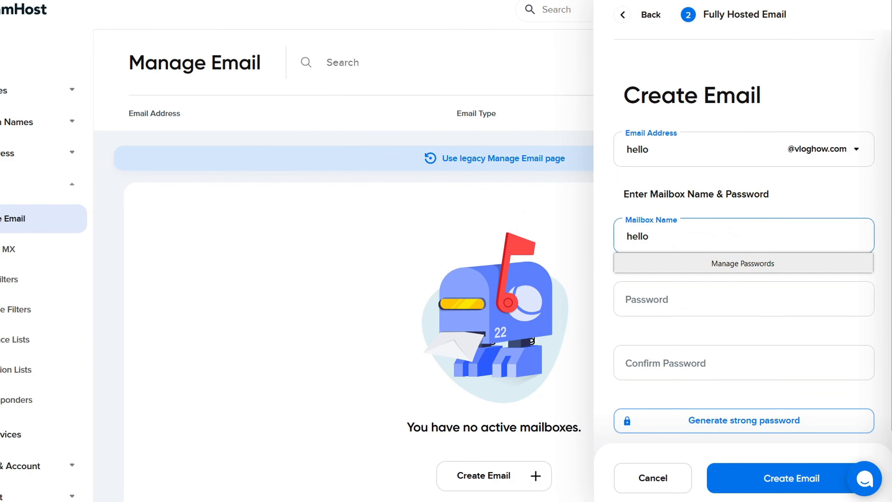
left_click(704, 424)
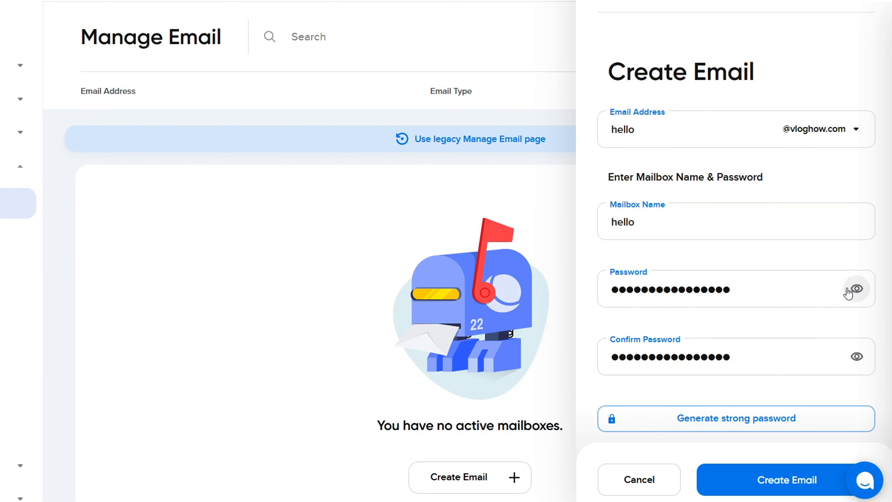
left_click(754, 480)
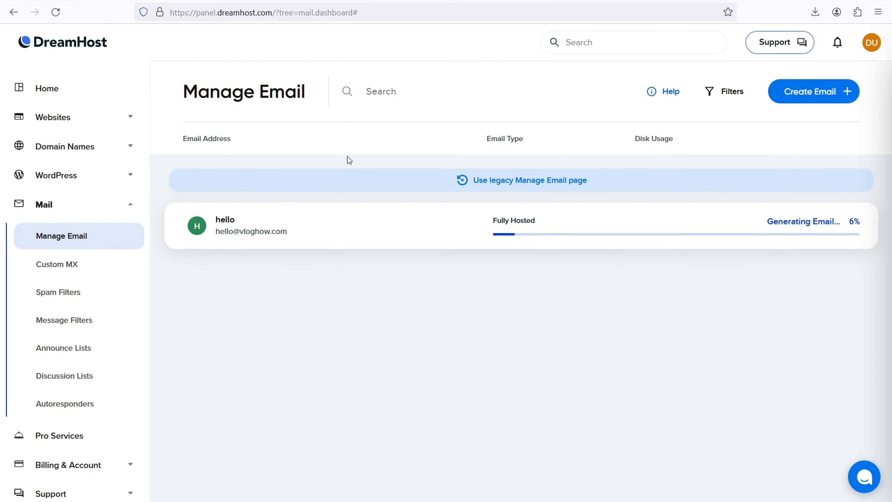